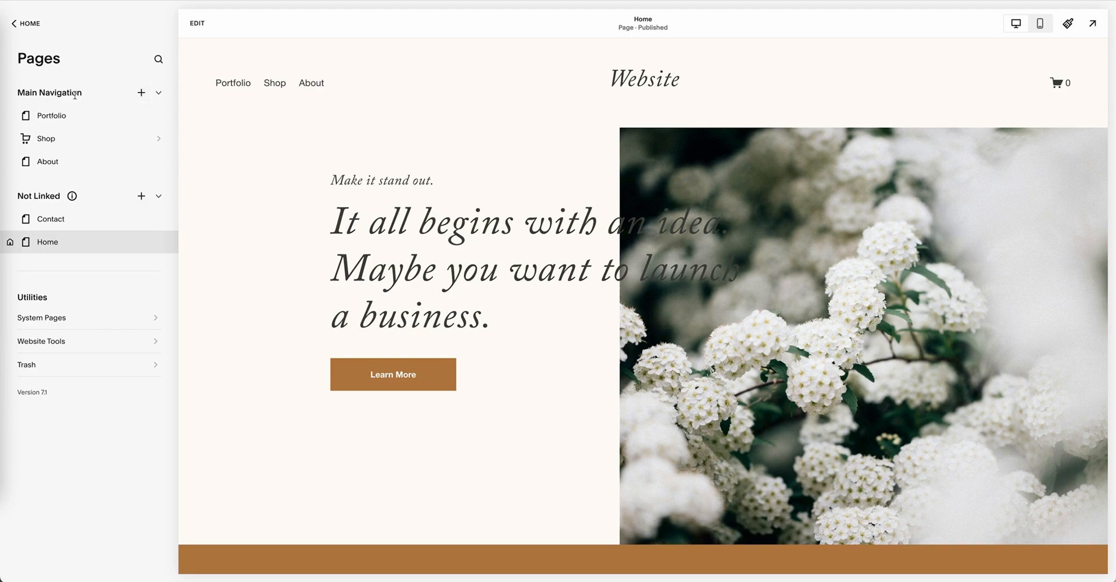
Step: Add a Blog collection page to the main navigation using the layout with small posts in a two-by-two grid
left_click(140, 95)
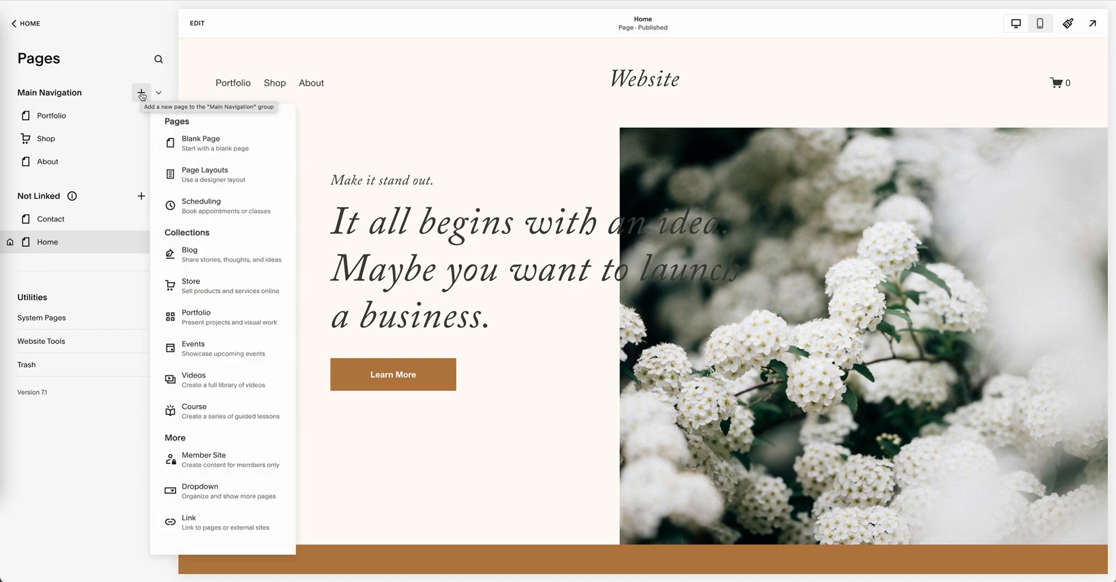
left_click(201, 256)
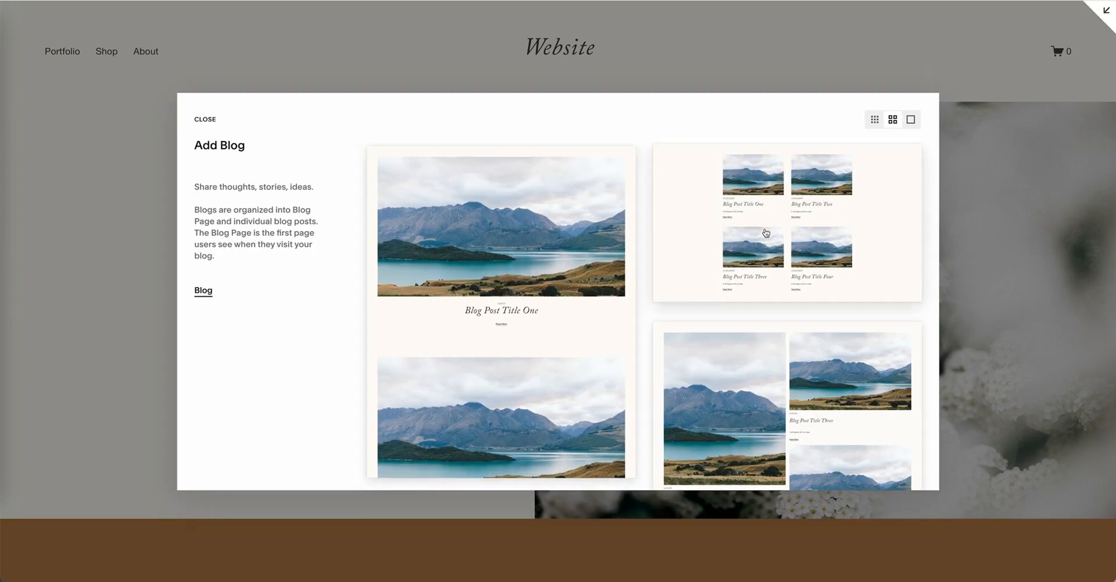
scroll(764, 233, "down", 4)
scroll(764, 234, "down", 4)
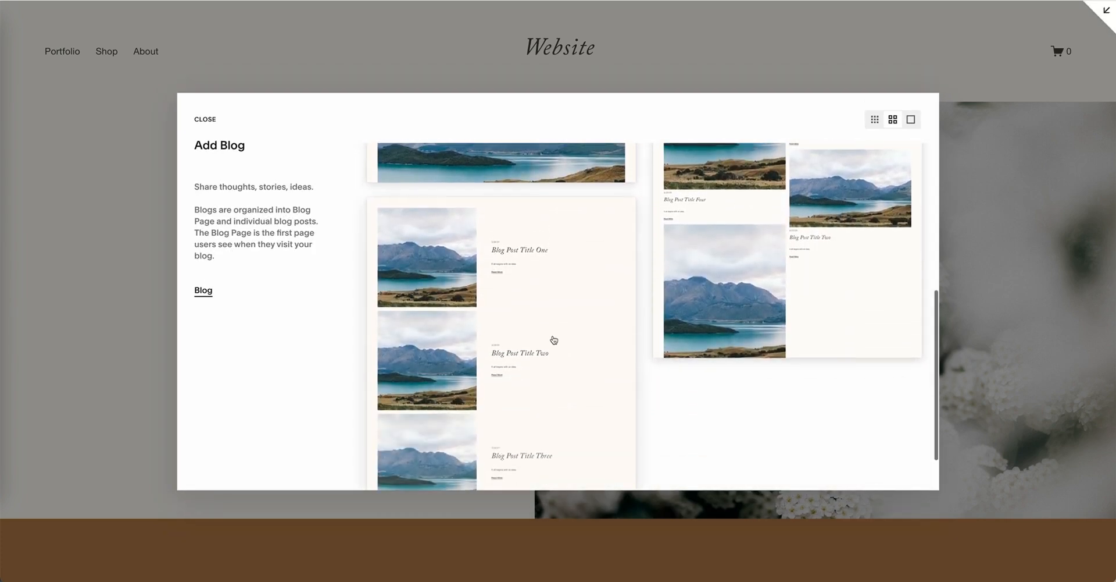
scroll(552, 338, "up", 10)
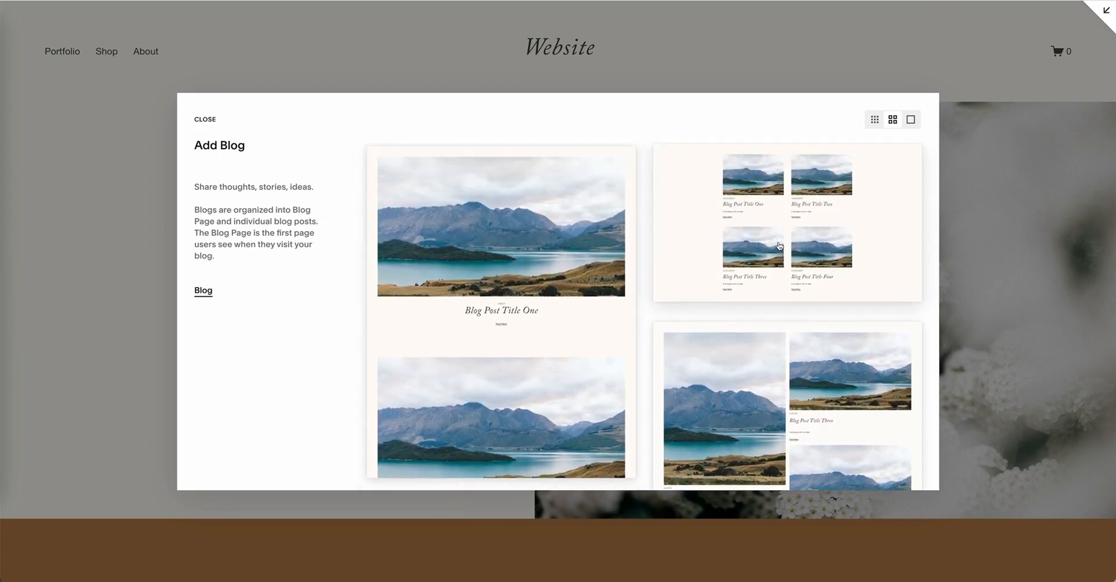
left_click(780, 245)
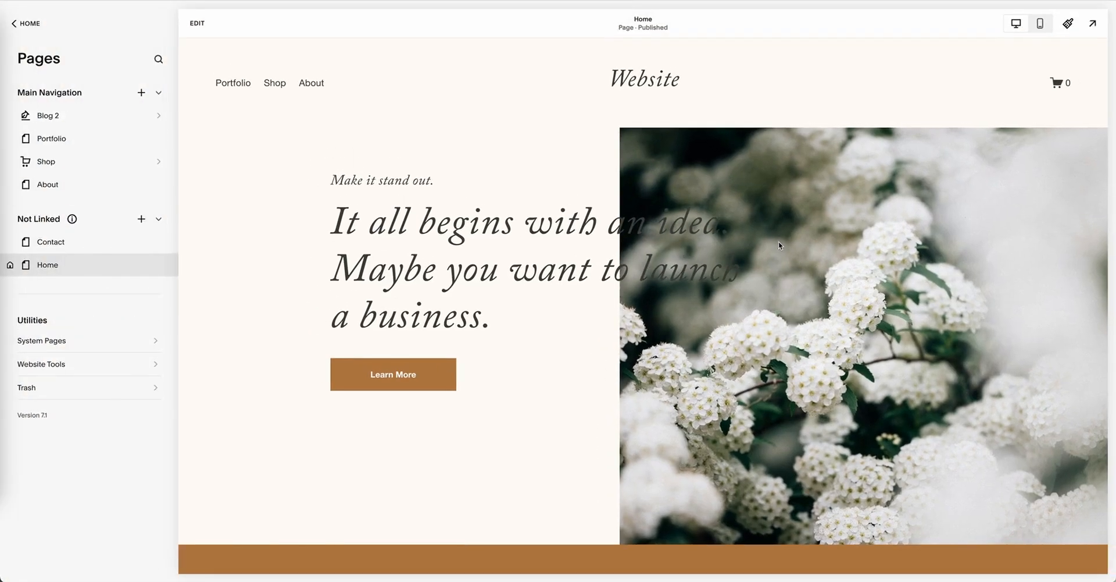
Step: Name the new blog page "Blog" and open it
key("BackSpace")
key("BackSpace")
type("LO")
key("BackSpace")
key("BackSpace")
type("log")
key("Return")
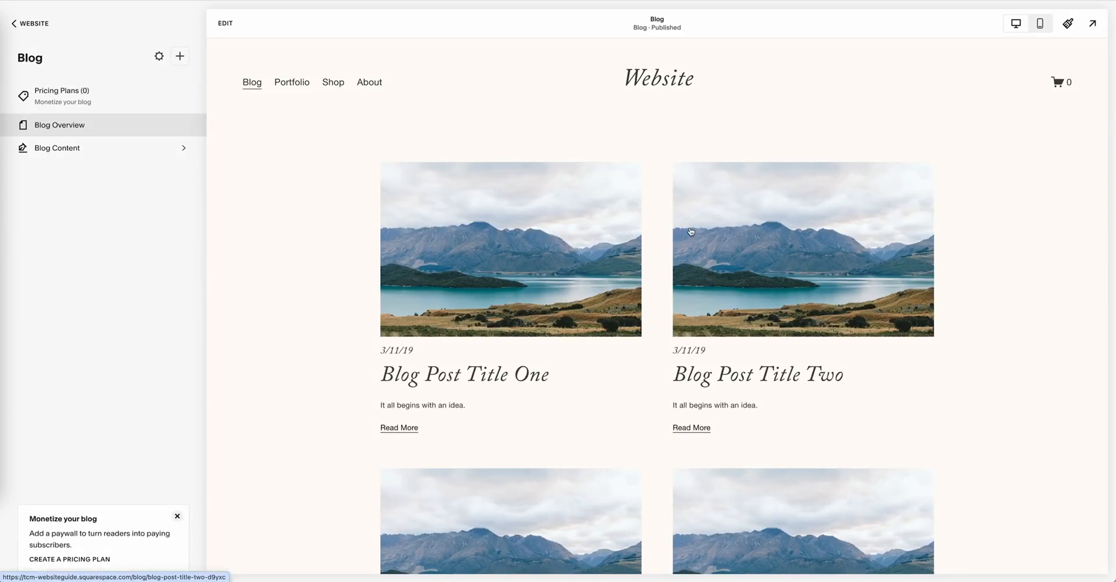
Step: Look over the blog page and its post list, and create a new blank blog post
scroll(703, 231, "down", 4)
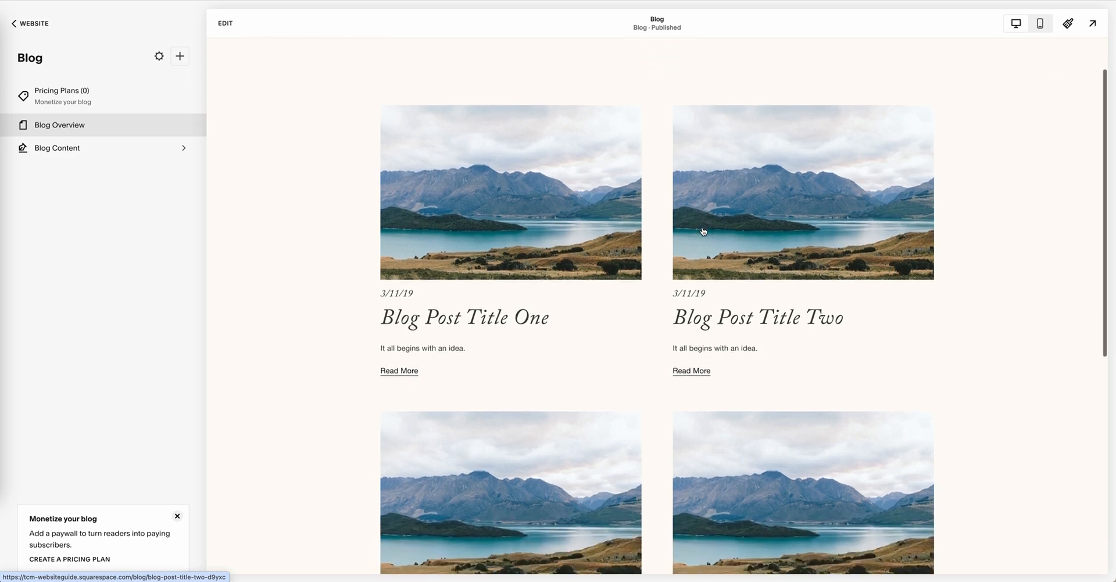
scroll(704, 230, "down", 4)
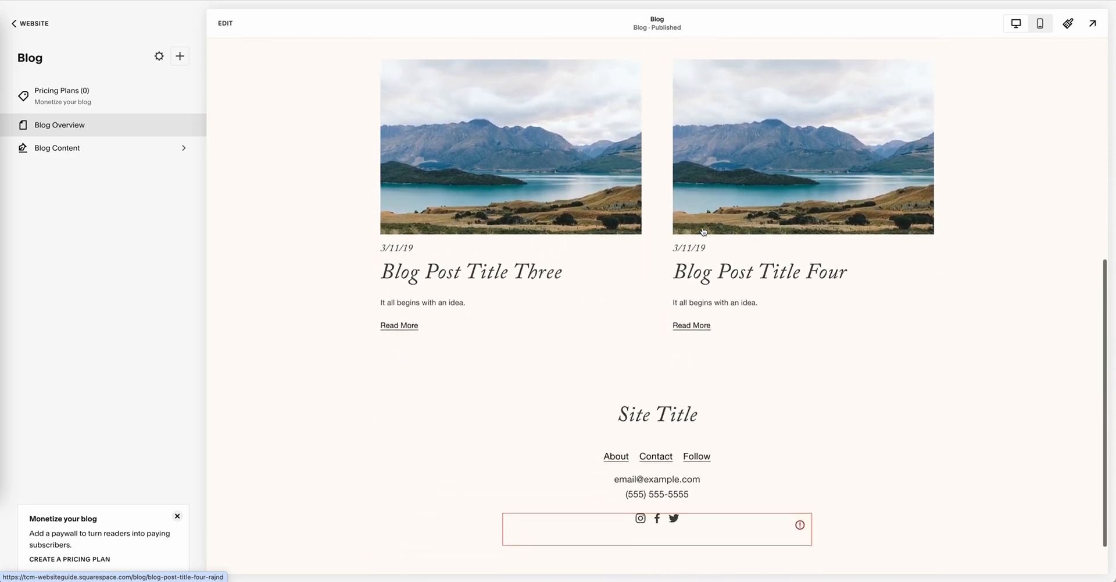
scroll(703, 231, "up", 7)
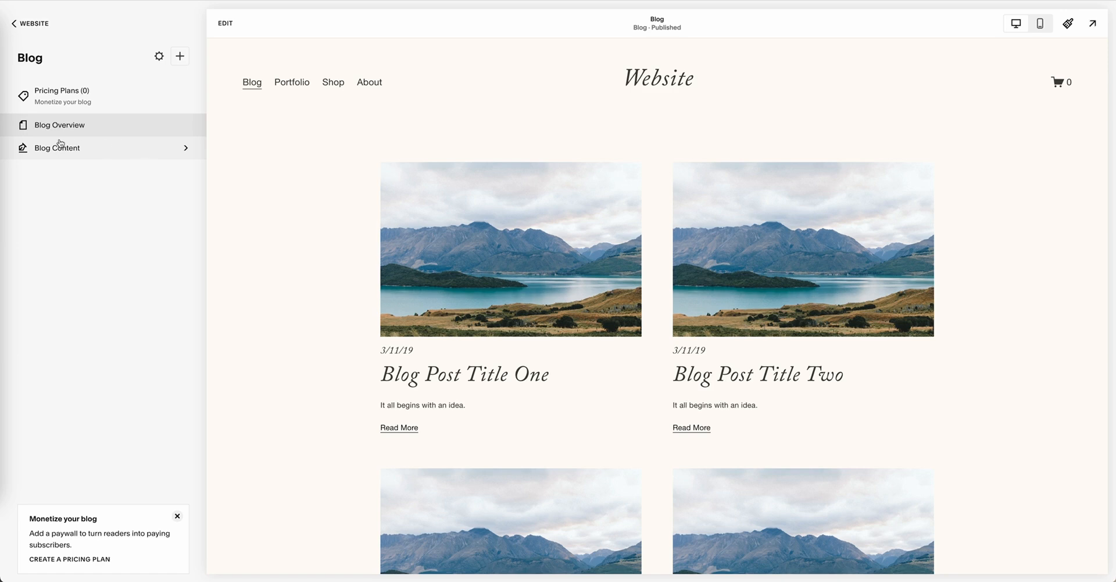
left_click(114, 150)
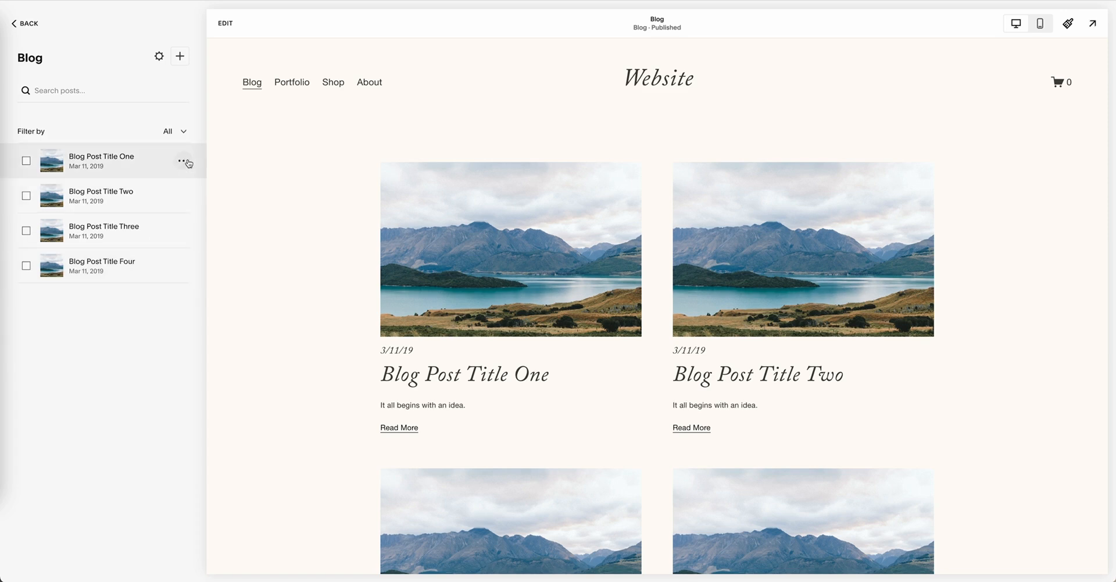
left_click(187, 162)
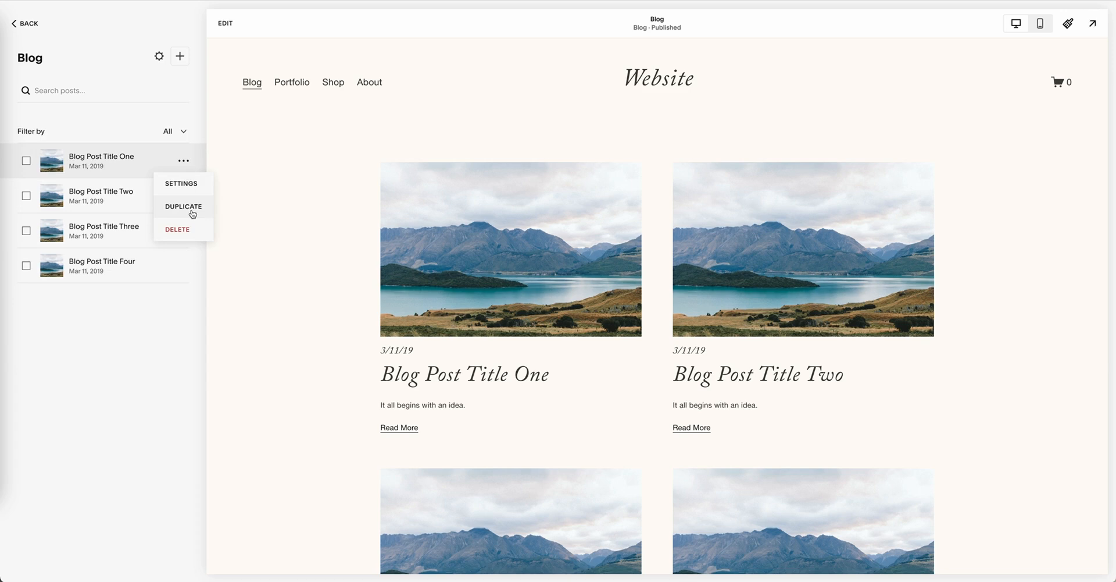
left_click(181, 57)
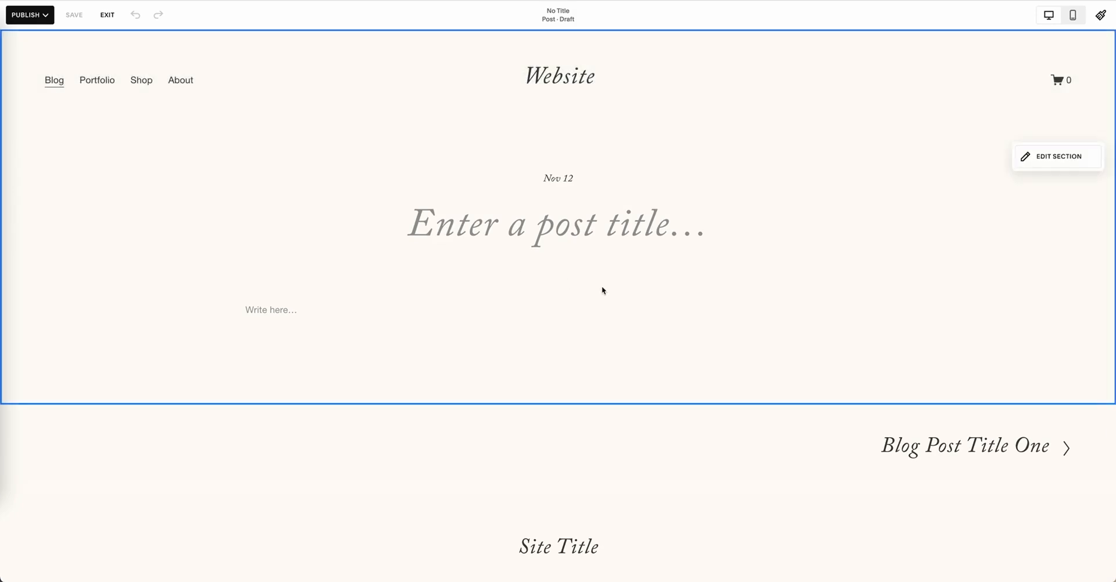
left_click(553, 249)
left_click(29, 14)
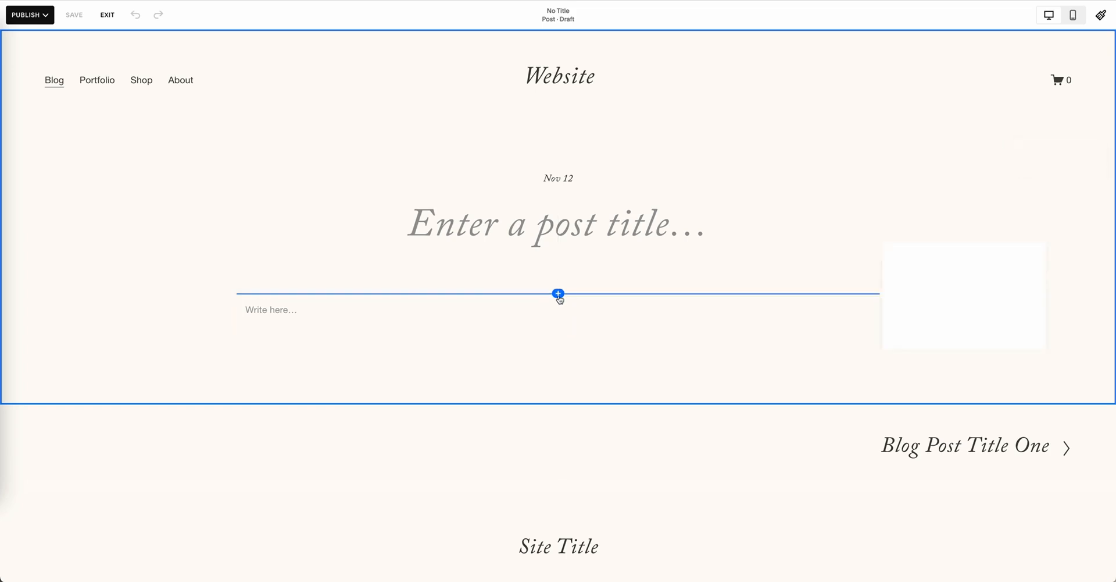
Step: Browse the available content blocks and insert an empty image block above the post's text
left_click(558, 294)
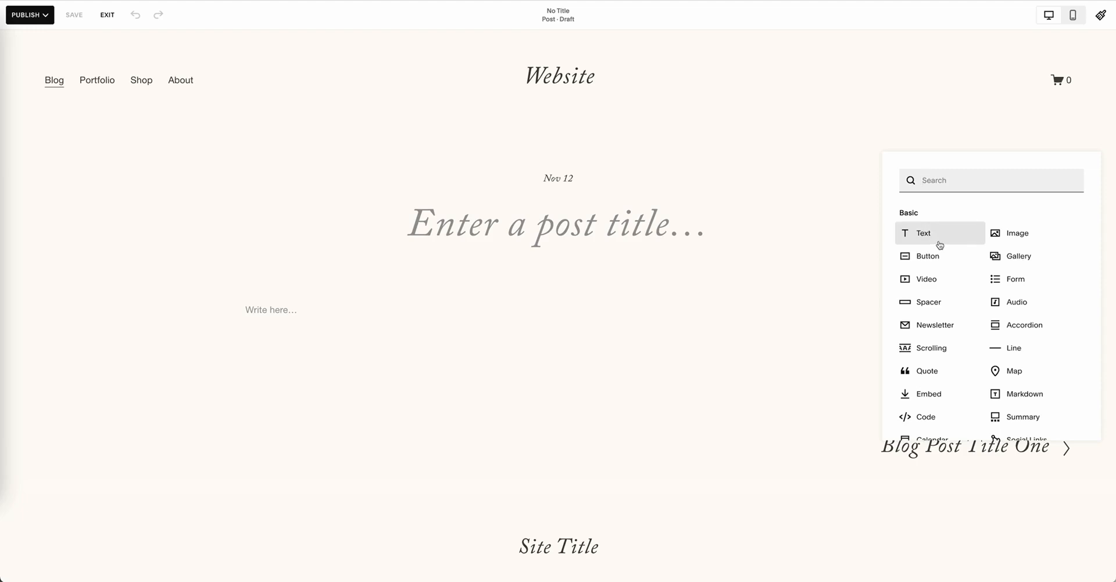
scroll(937, 246, "down", 1)
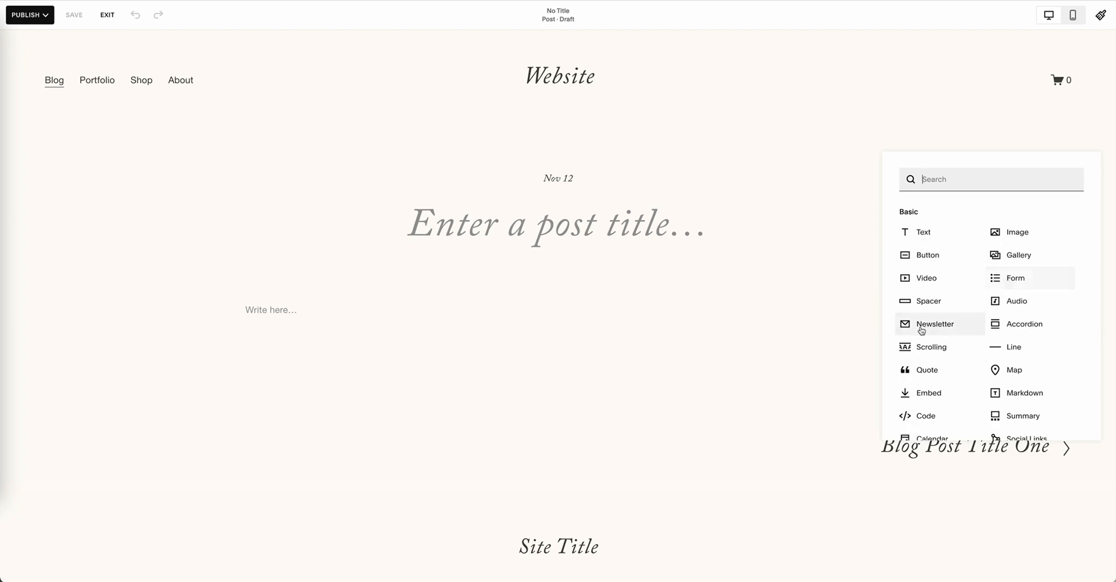
scroll(928, 328, "down", 1)
scroll(928, 333, "down", 3)
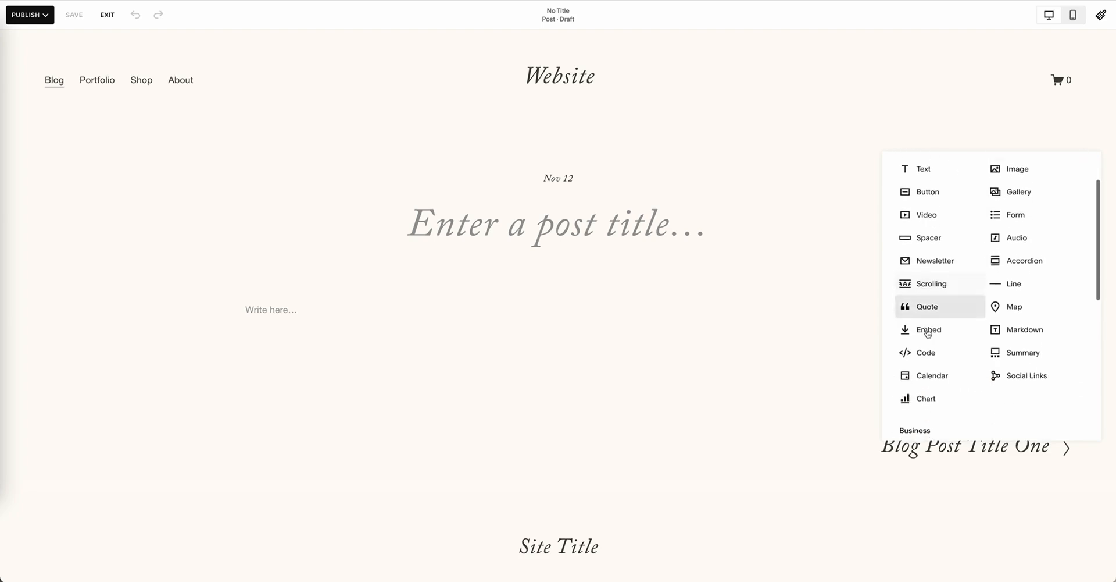
scroll(934, 334, "down", 8)
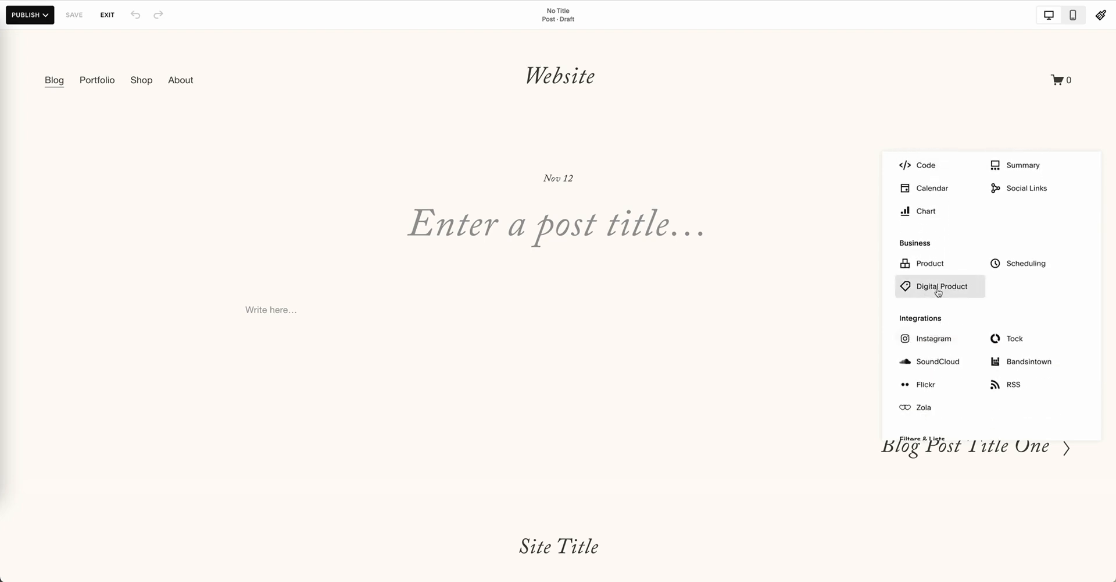
scroll(982, 292, "down", 3)
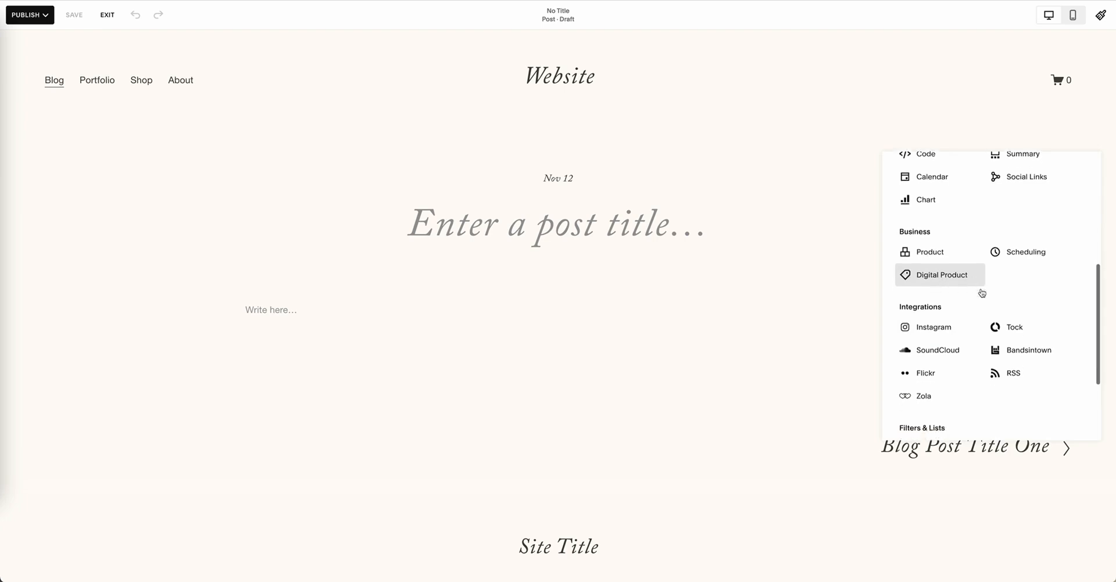
scroll(960, 332, "down", 3)
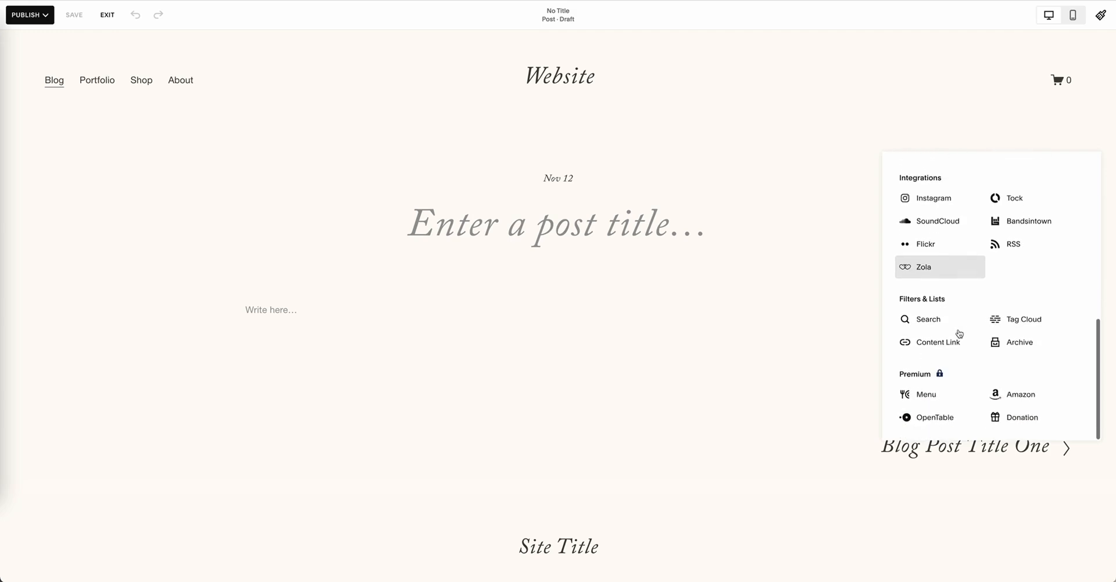
scroll(960, 332, "up", 10)
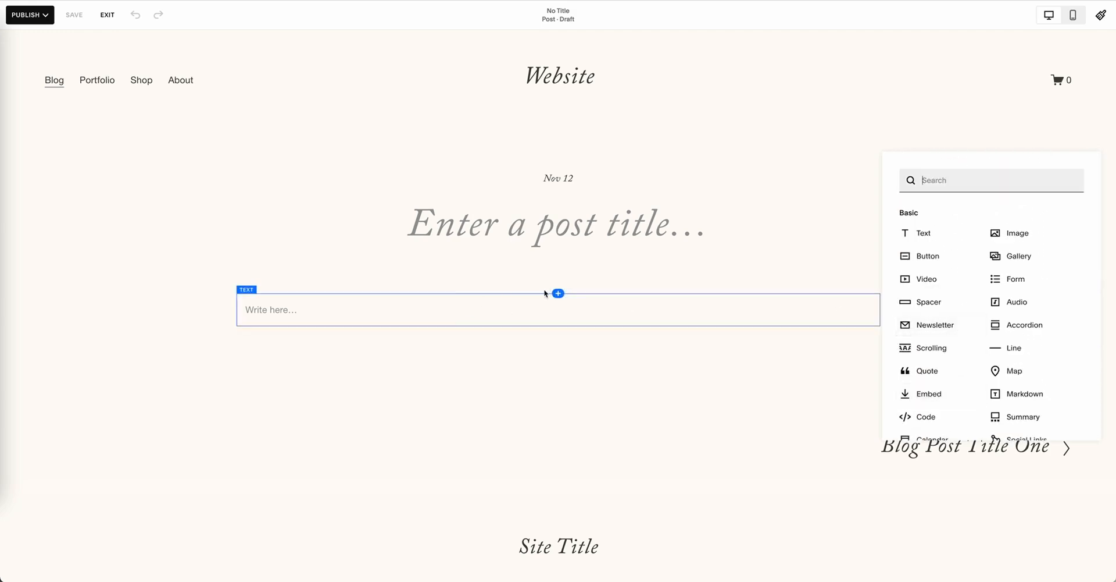
left_click(990, 235)
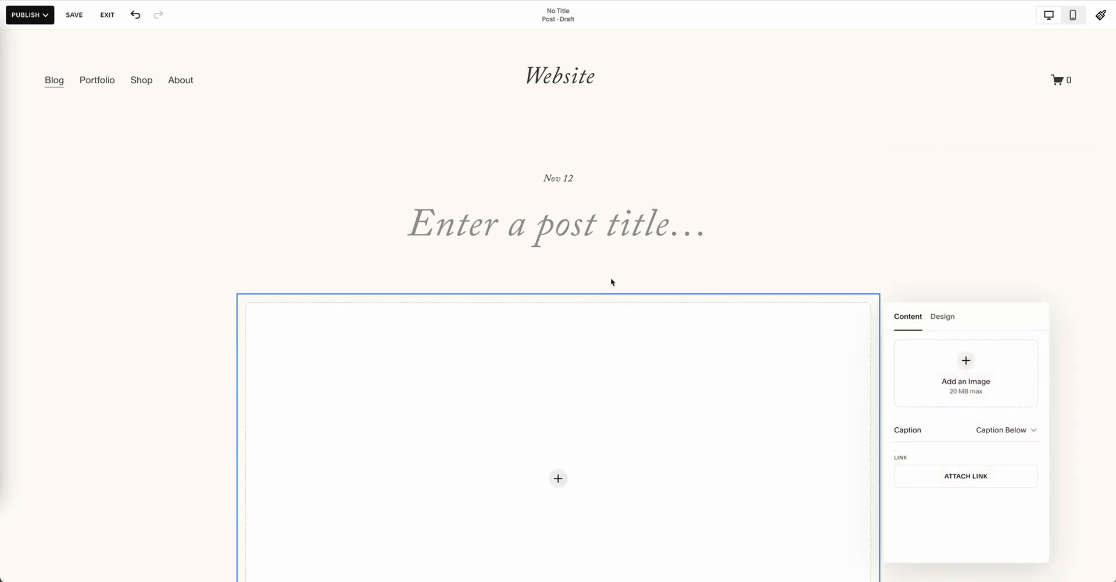
scroll(616, 268, "down", 5)
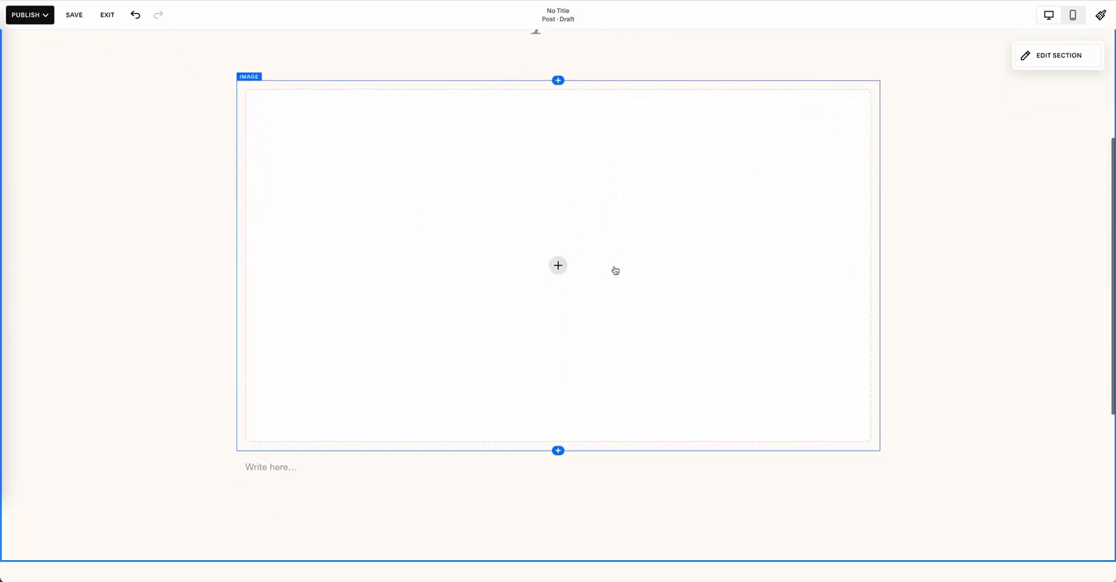
scroll(395, 379, "up", 5)
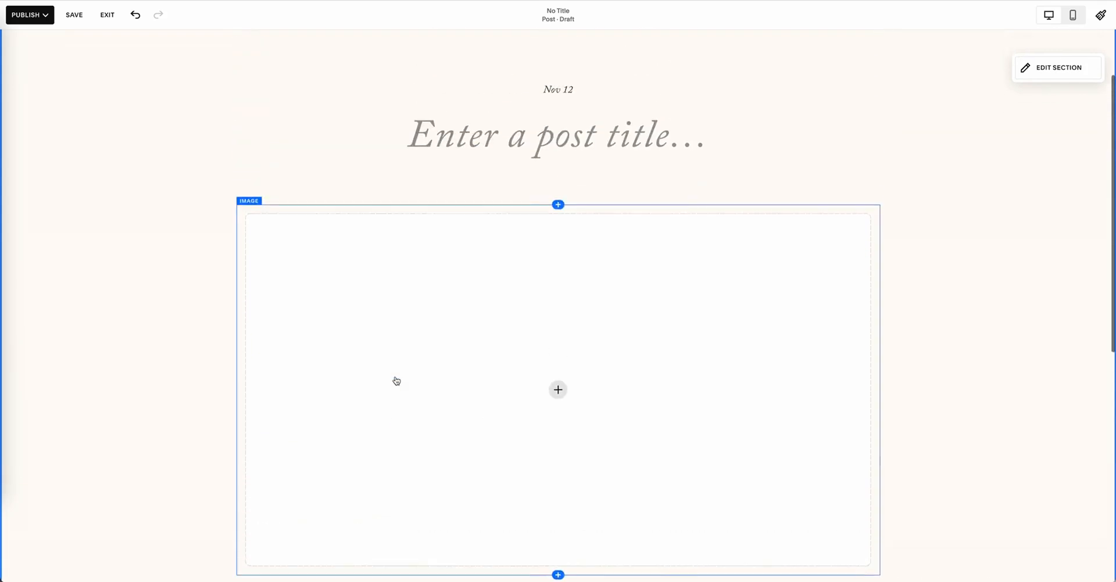
Step: Schedule the post for November 21, 2024 at 1:55pm
left_click(36, 15)
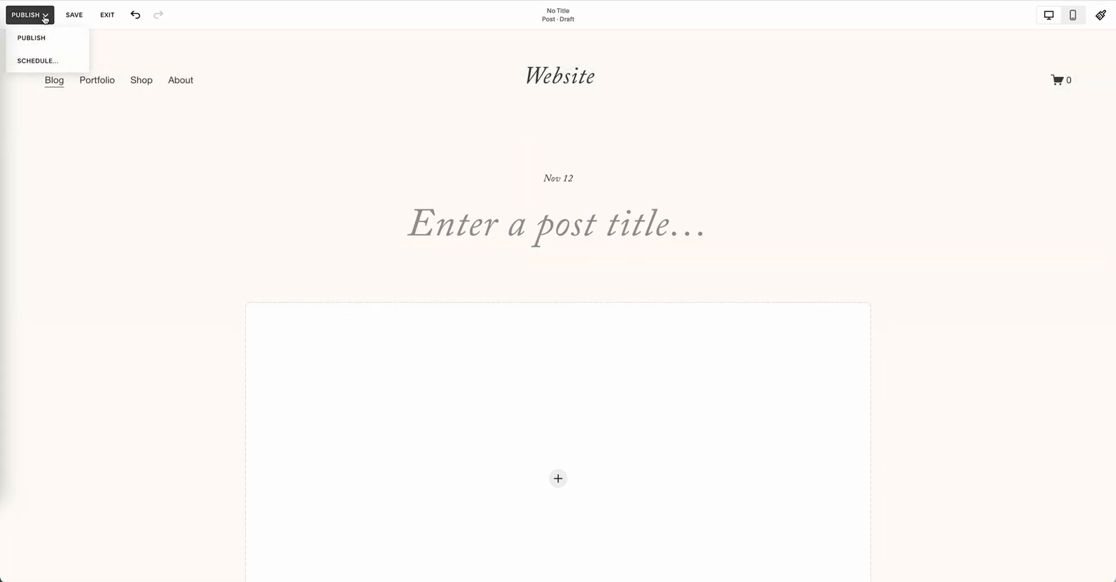
left_click(45, 71)
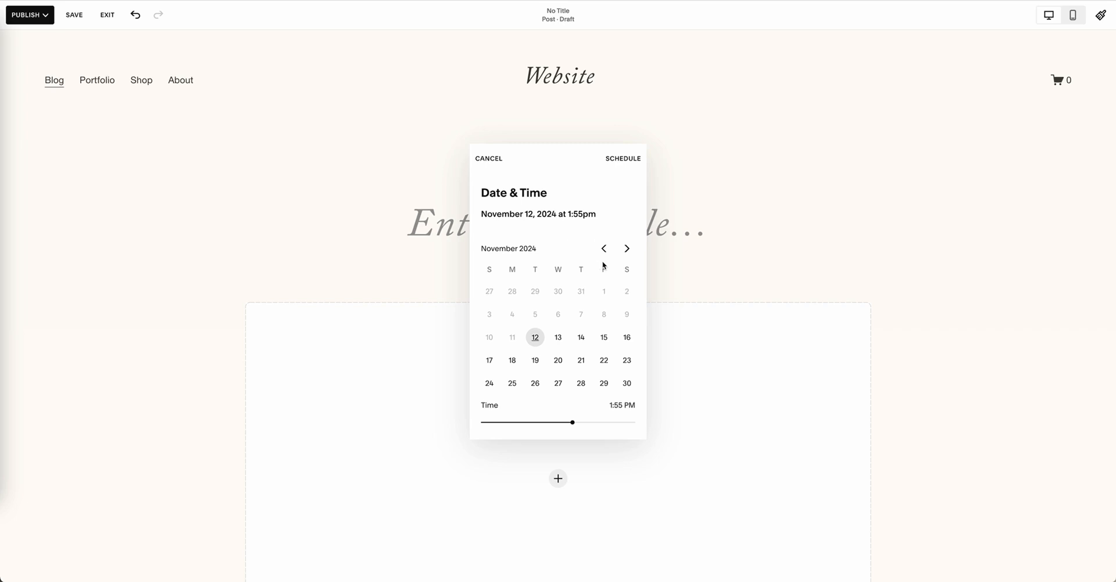
left_click(584, 363)
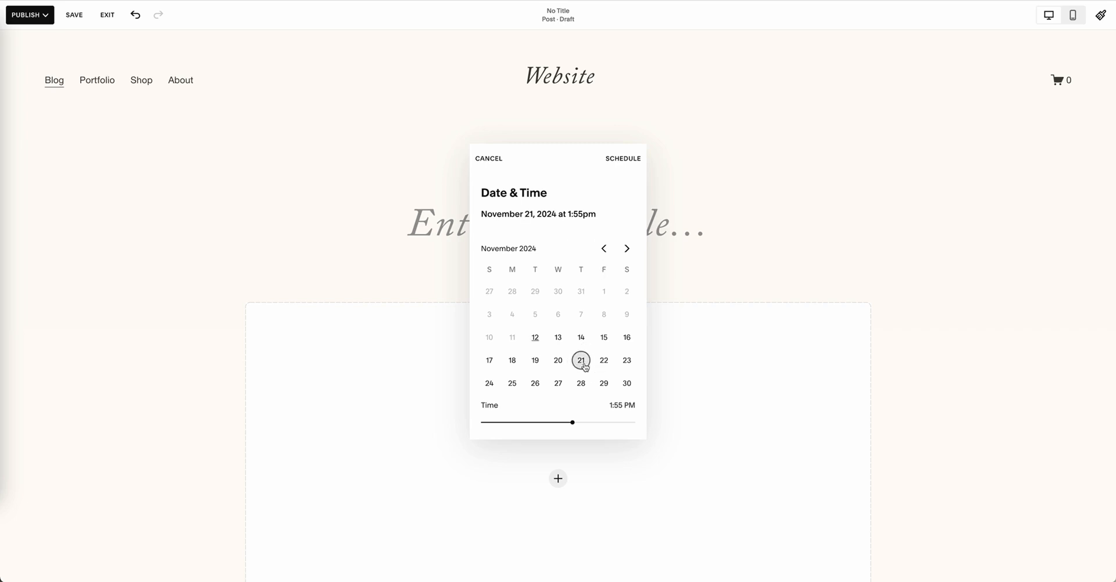
left_click(623, 159)
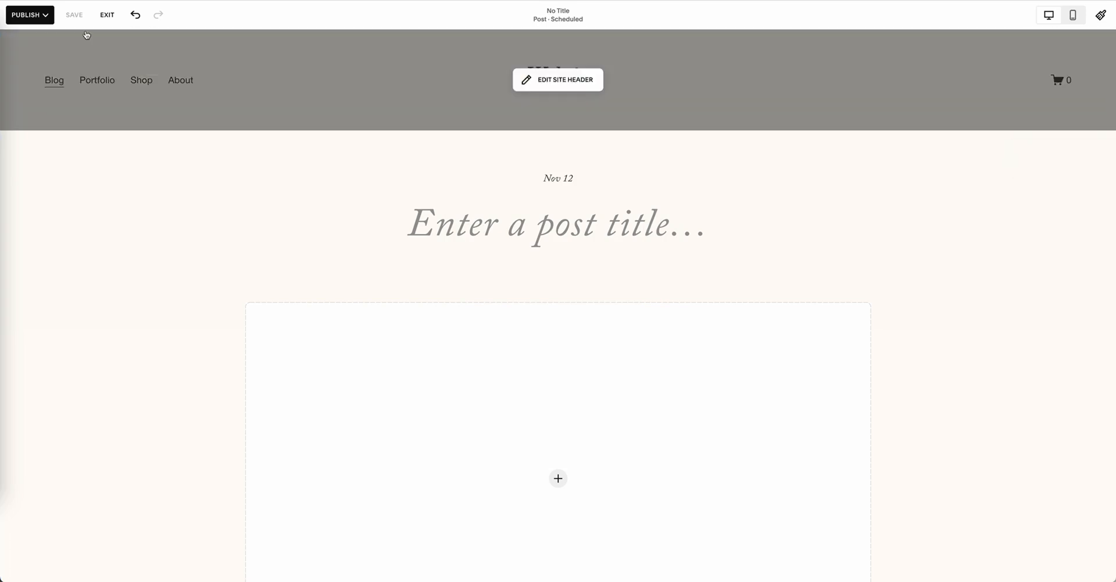
Step: Reopen the post's schedule, save it as it is, and exit the post editor
left_click(45, 15)
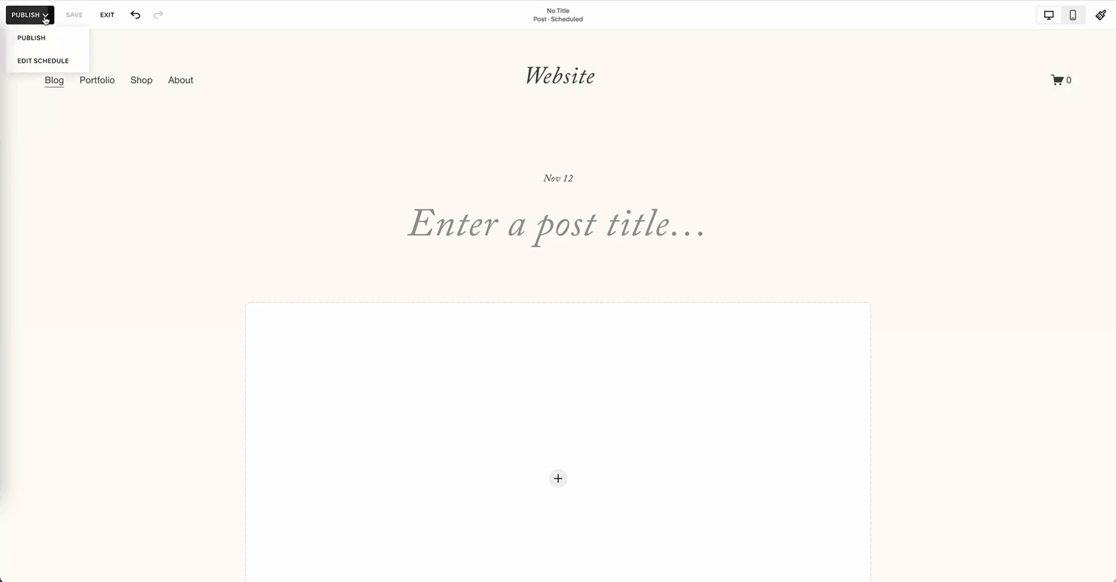
left_click(51, 61)
left_click(620, 161)
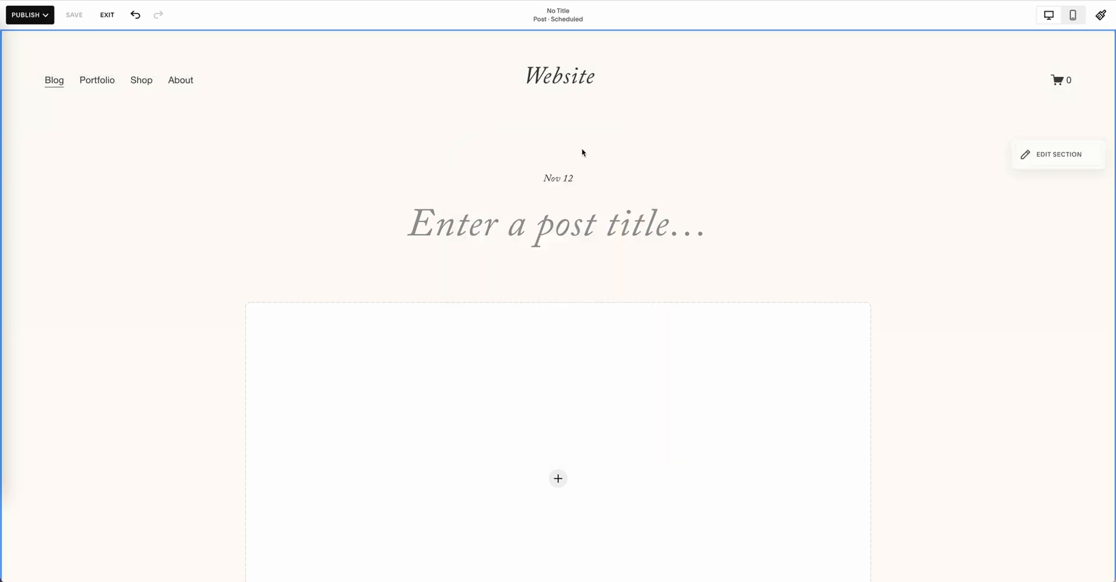
left_click(107, 15)
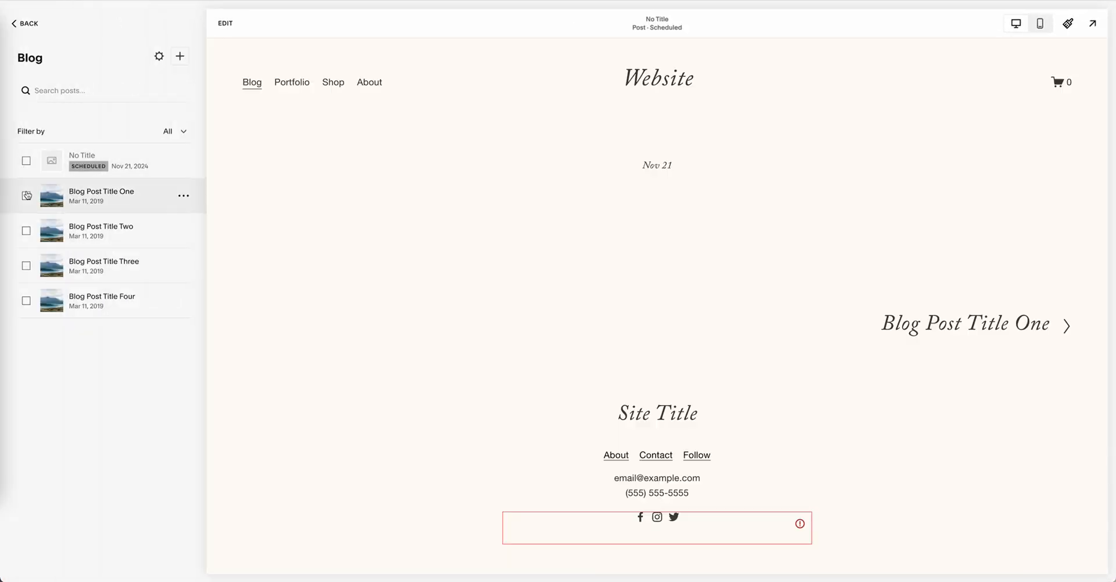
Step: Delete the sample posts "Blog Post Title One" and "Blog Post Title Two" together
left_click(26, 196)
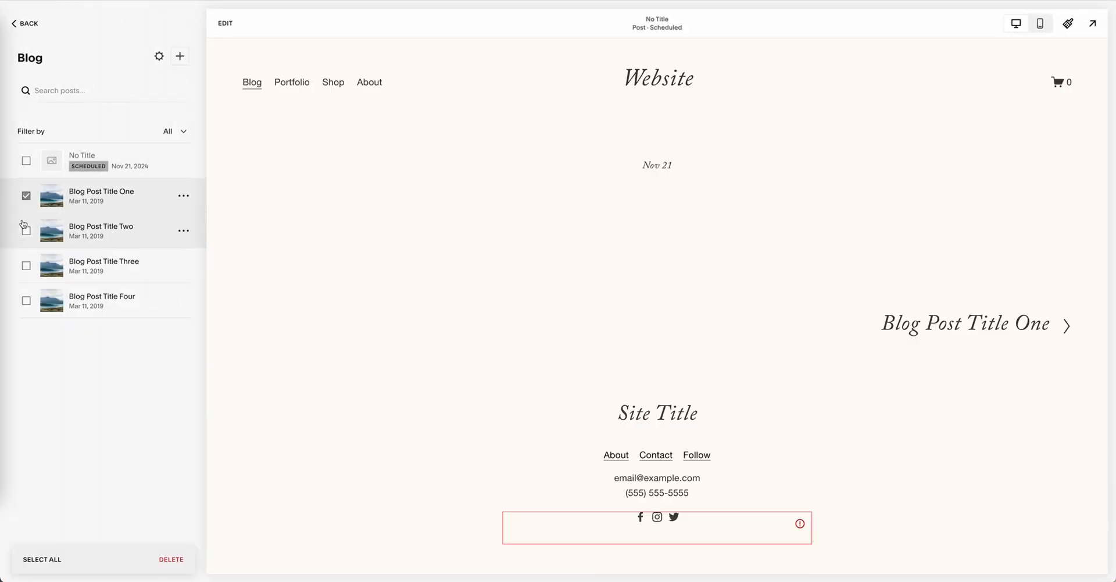
left_click(26, 231)
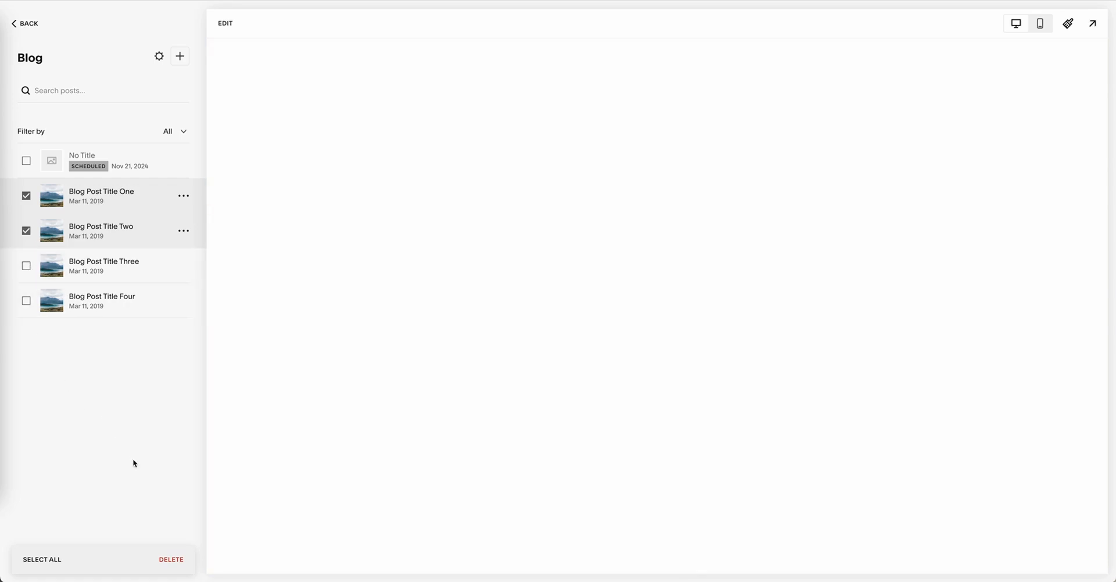
left_click(175, 560)
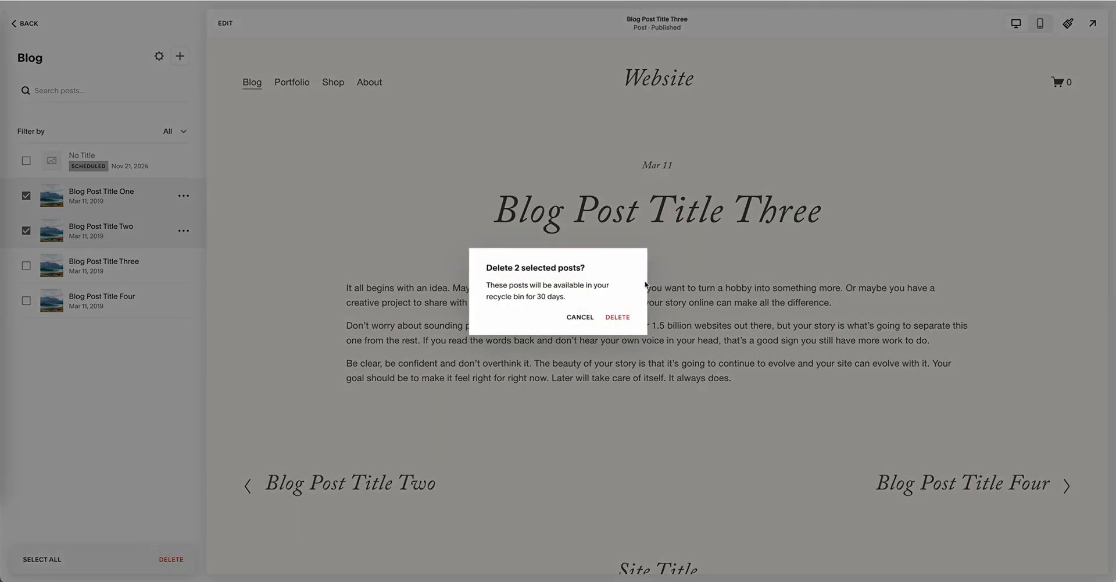
left_click(617, 317)
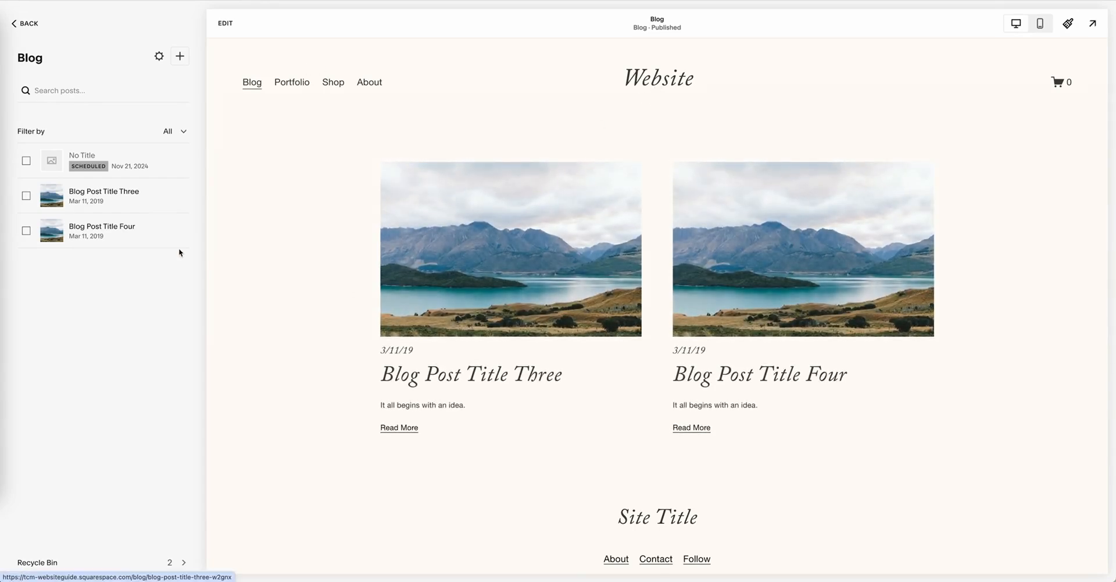
mouse_move(183, 198)
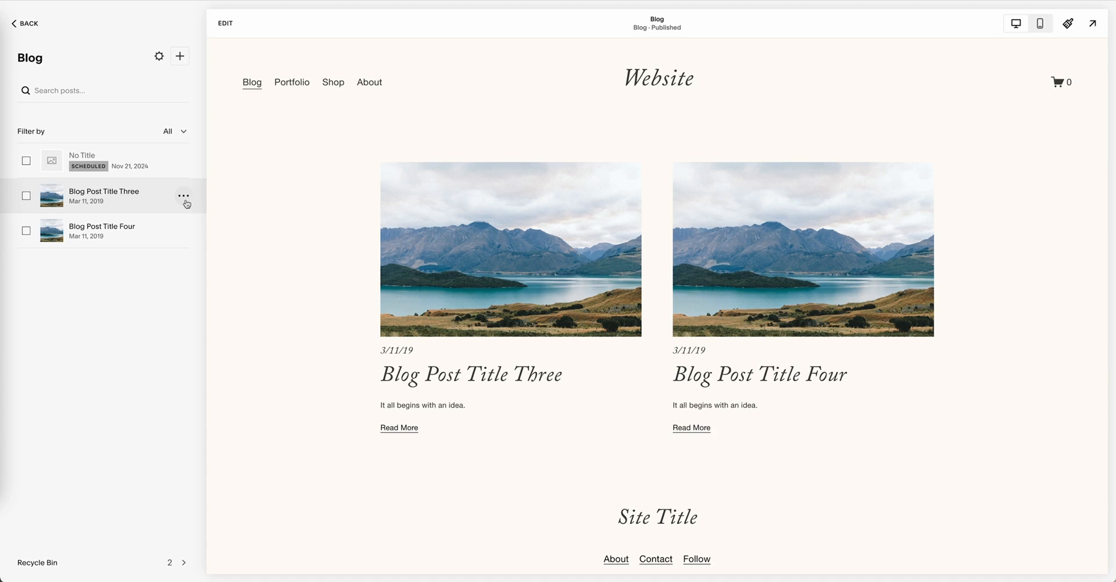
Step: Open the settings of "Blog Post Title Three" and examine its featured image, excerpt, post URL, author and source URL options
left_click(184, 197)
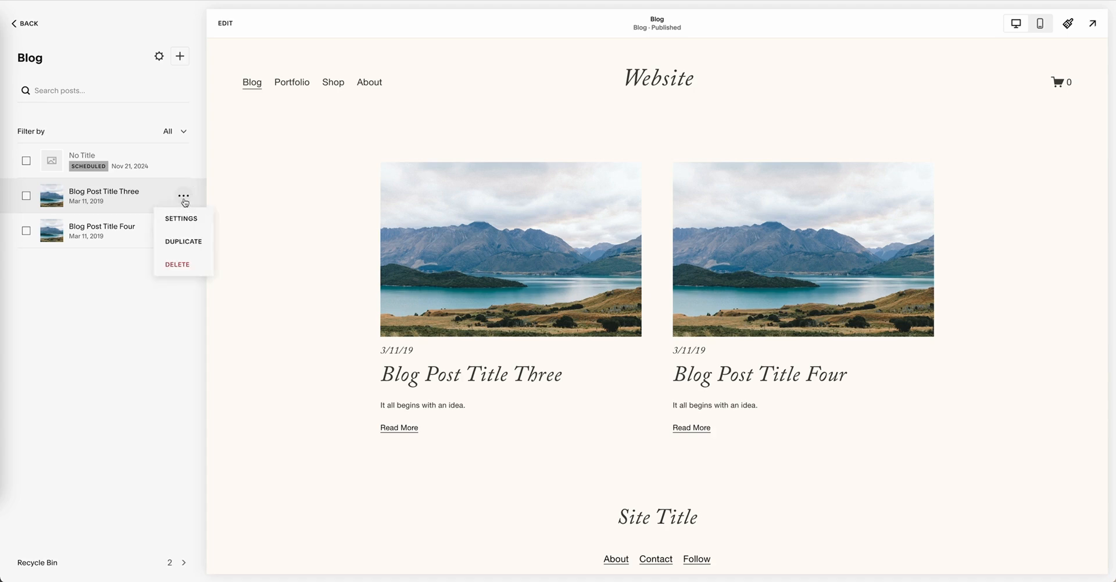
left_click(182, 219)
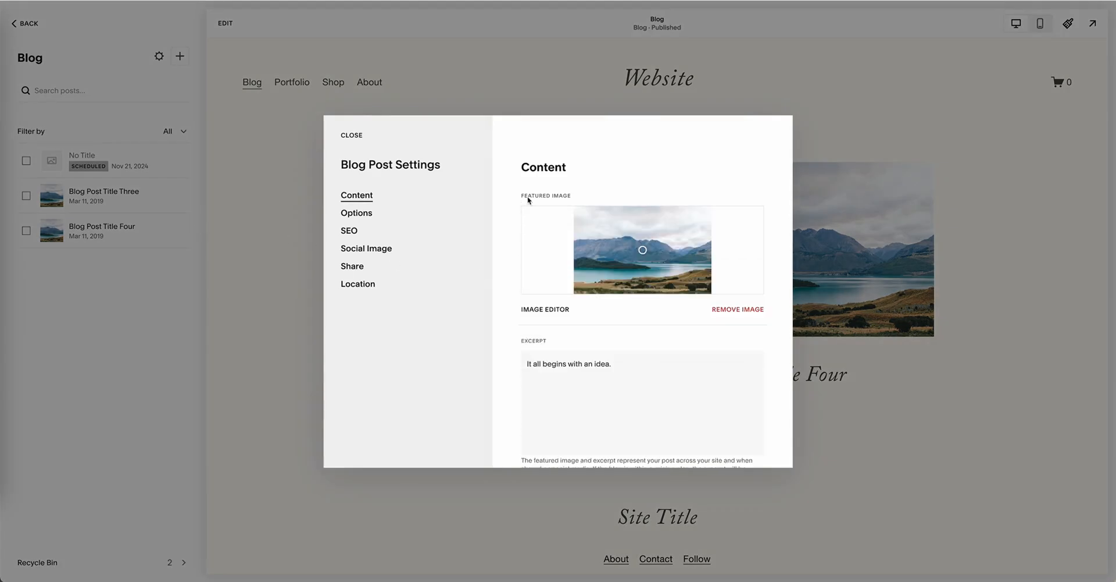
scroll(610, 314, "down", 1)
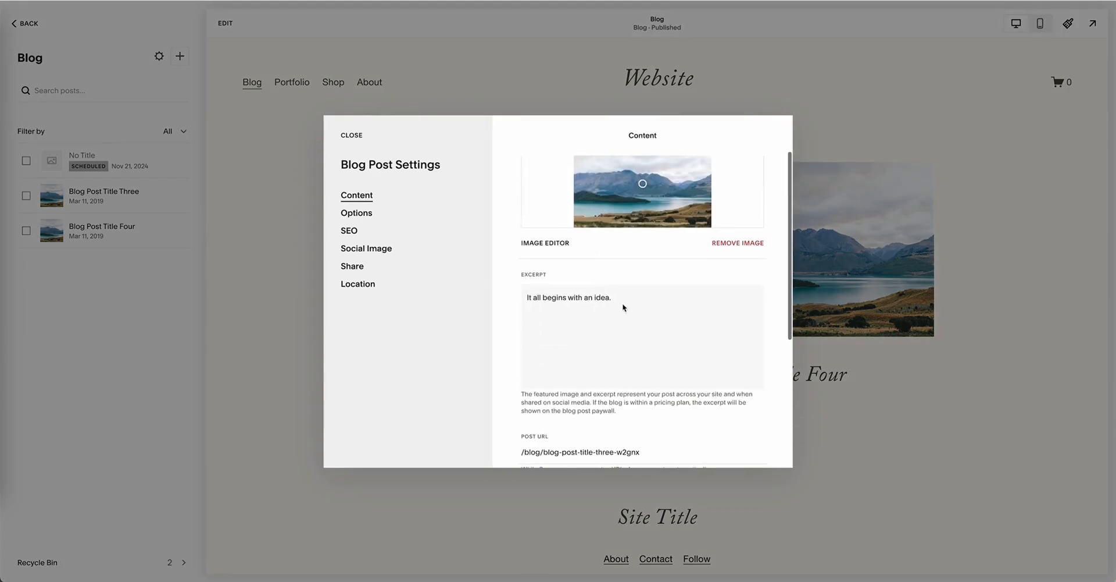
scroll(629, 344, "down", 2)
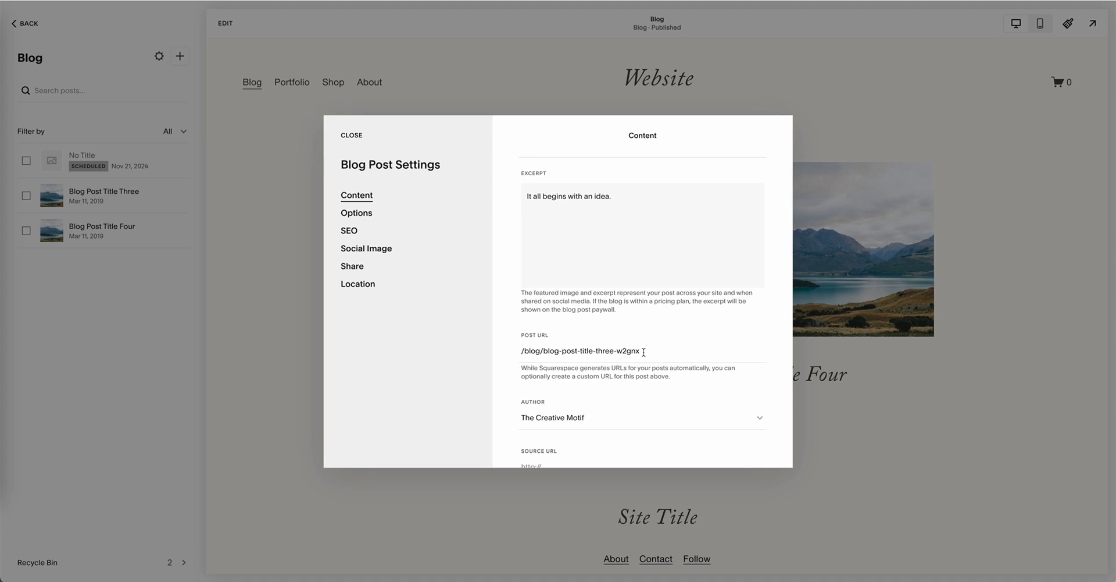
left_click_drag(643, 351, 546, 349)
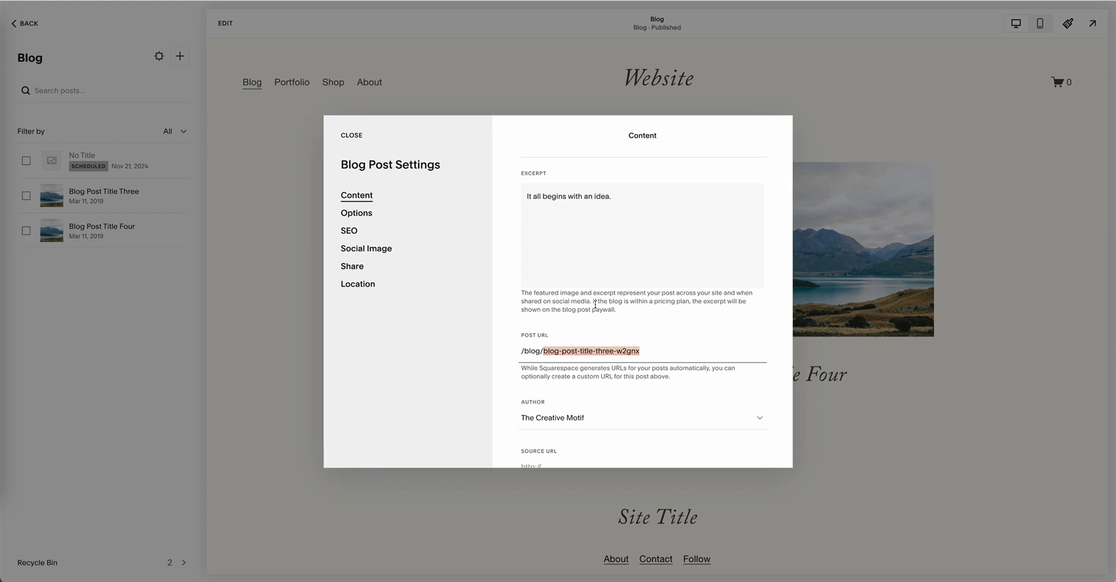
scroll(765, 420, "down", 2)
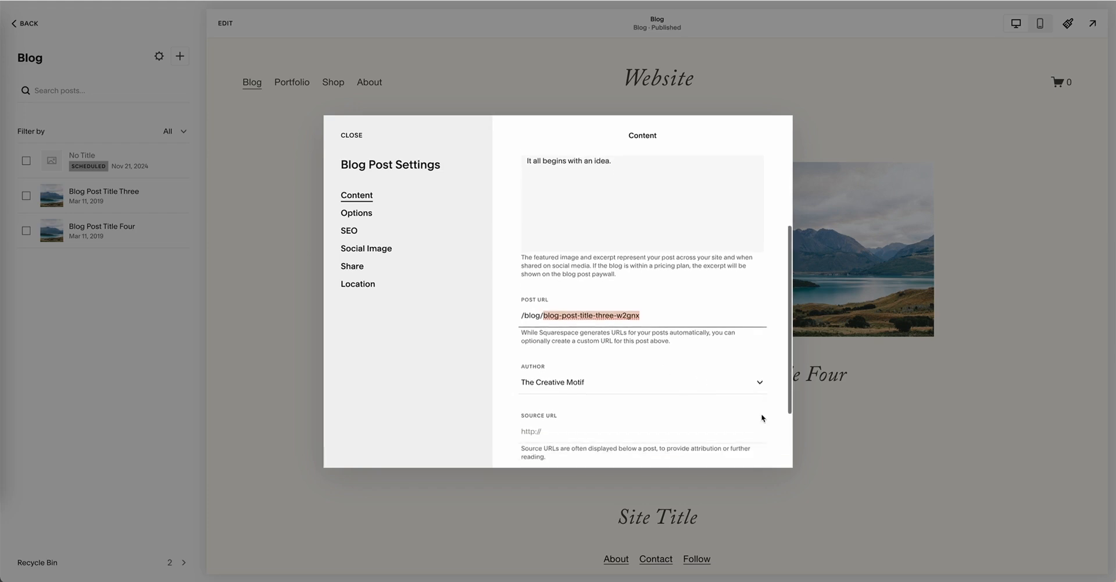
left_click(761, 379)
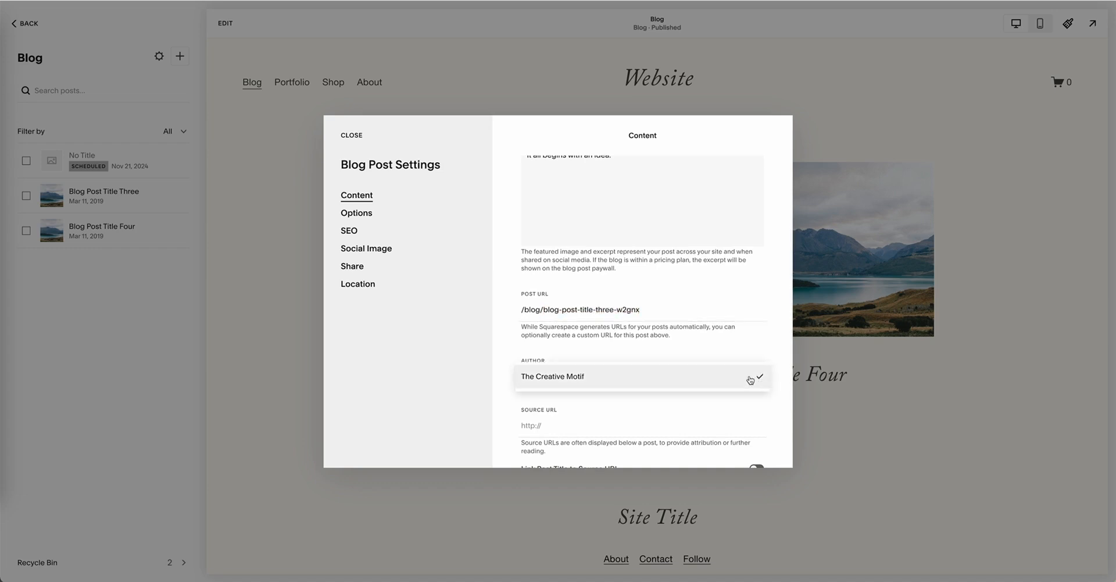
left_click(631, 351)
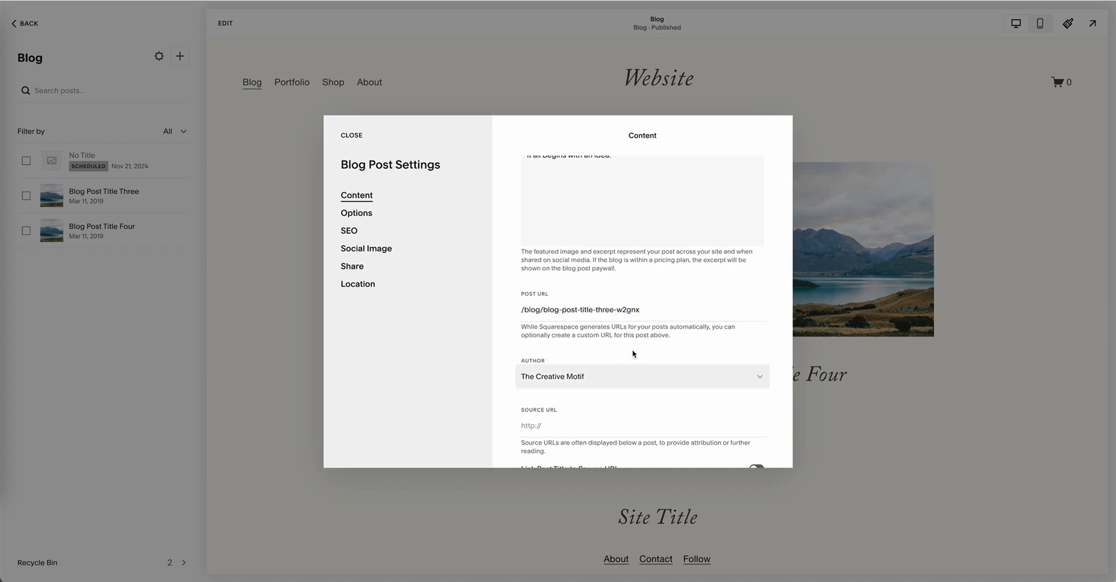
scroll(568, 413, "down", 4)
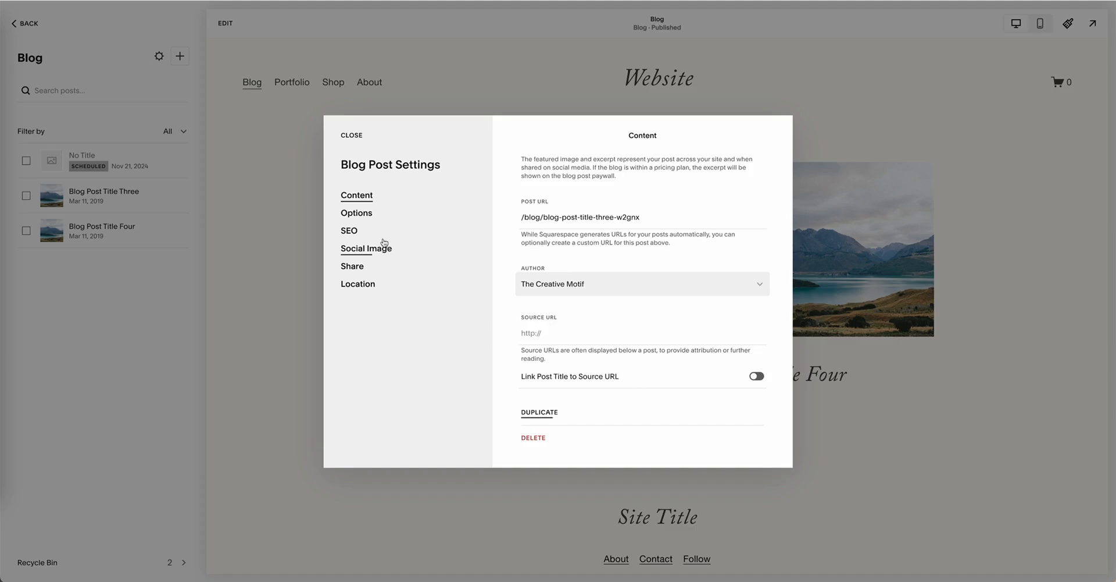
Step: Examine the post's general options and its available publishing statuses
left_click(360, 216)
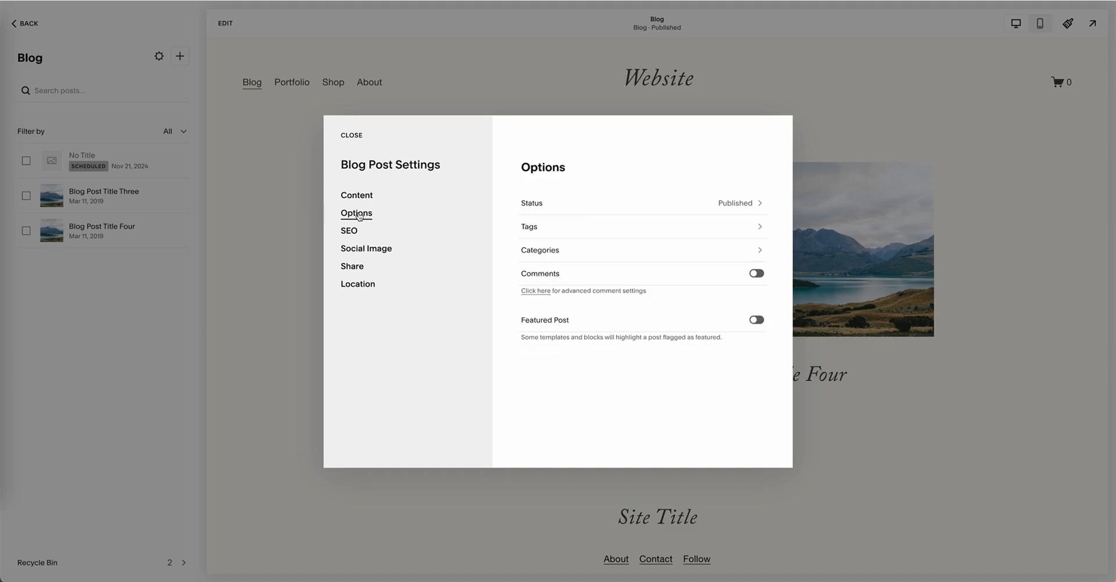
left_click(753, 205)
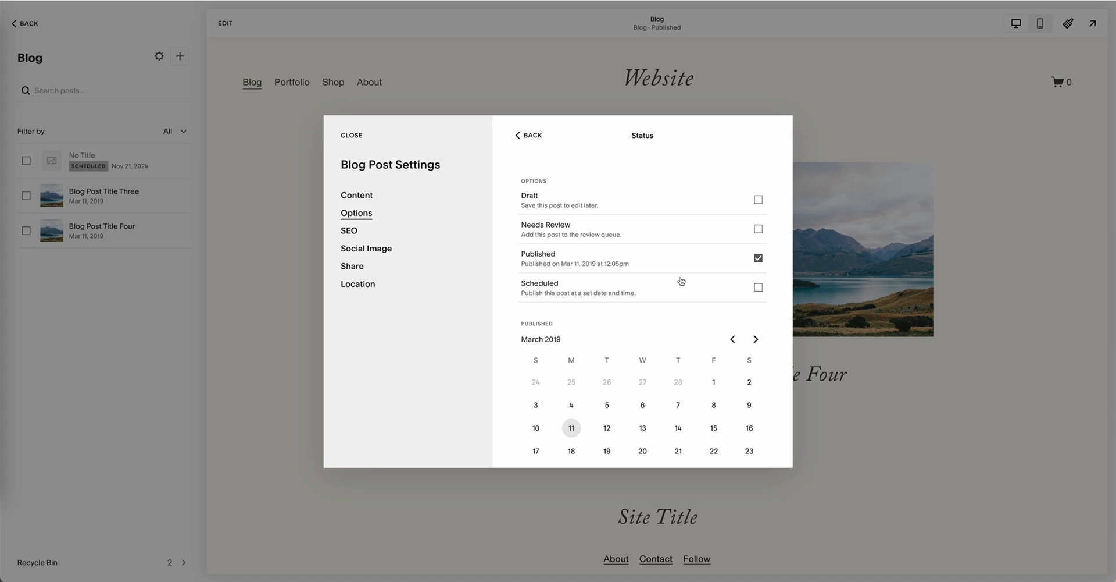
left_click(526, 134)
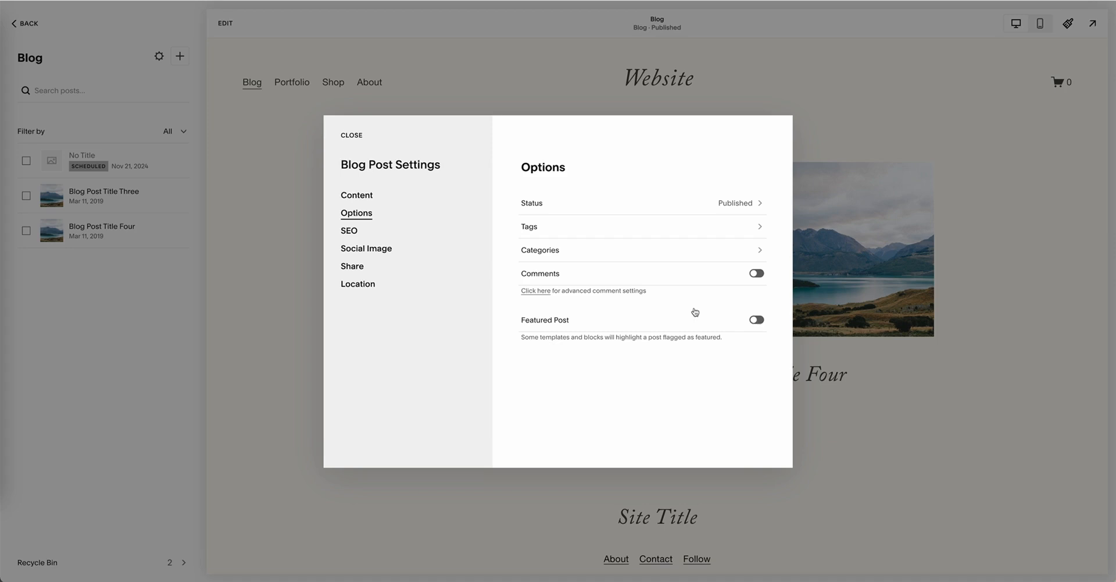
Step: Look through the post's SEO, social image, share and location settings and close the post settings
left_click(350, 232)
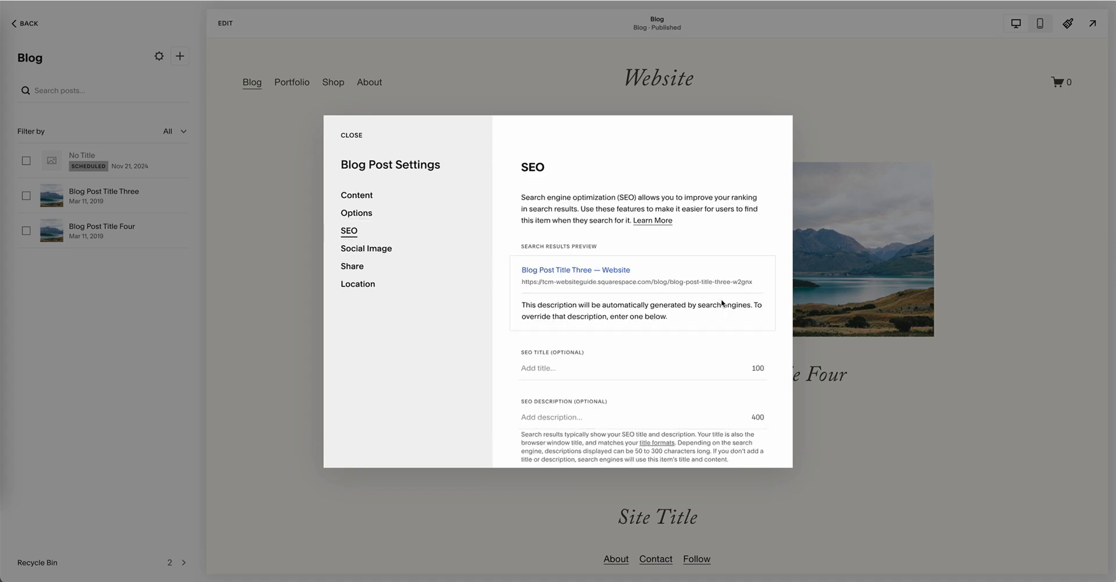
scroll(616, 358, "down", 1)
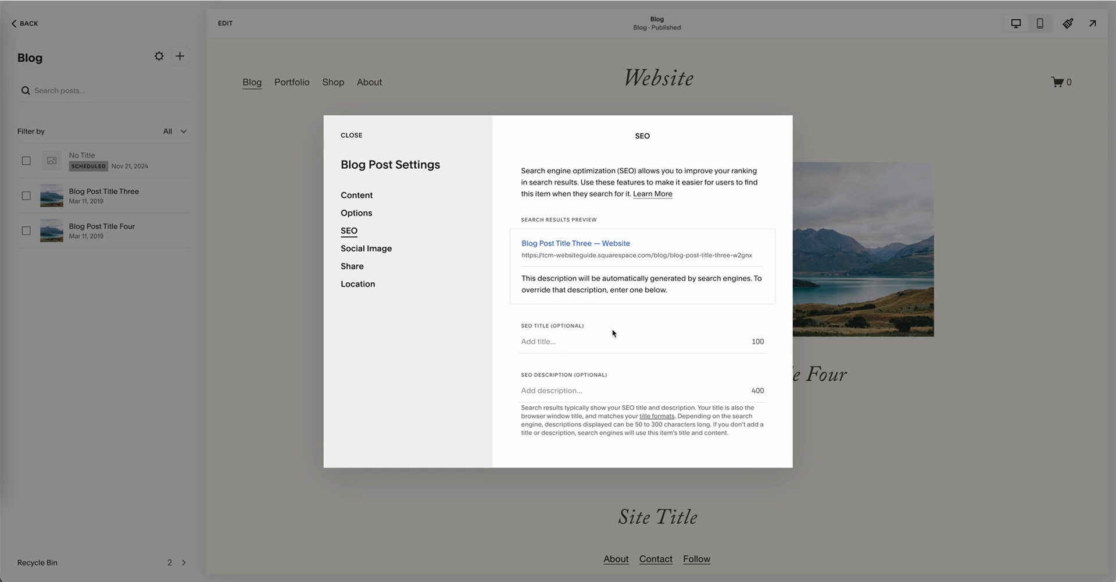
left_click(379, 255)
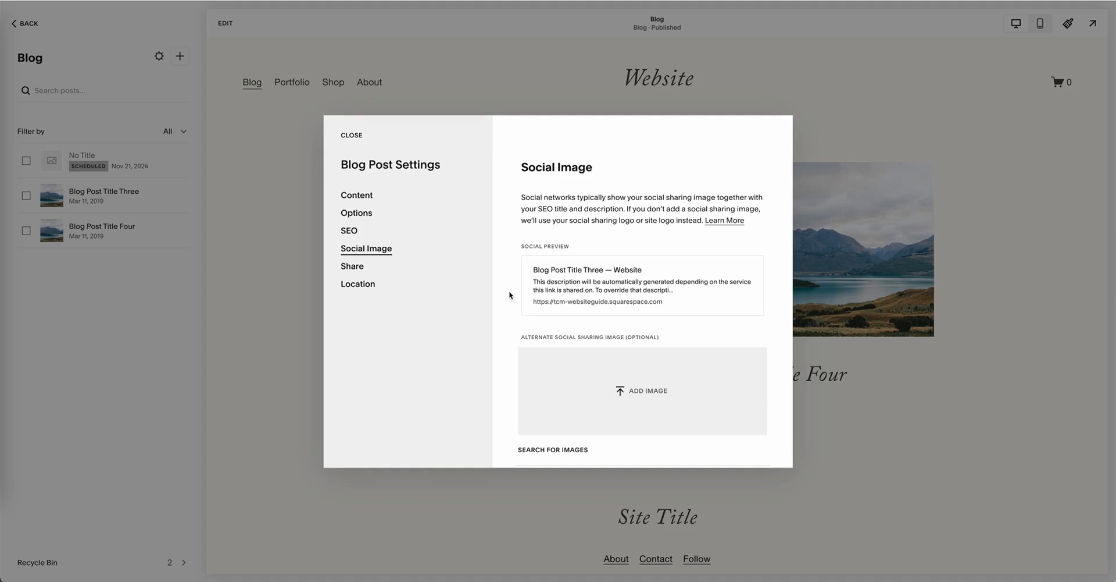
scroll(509, 292, "down", 1)
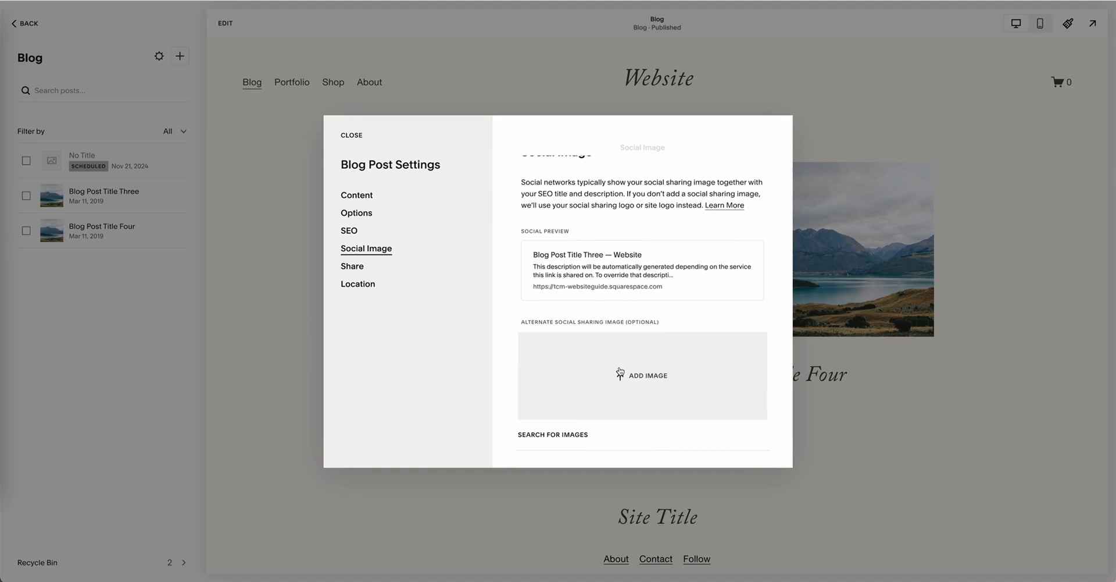
left_click(351, 267)
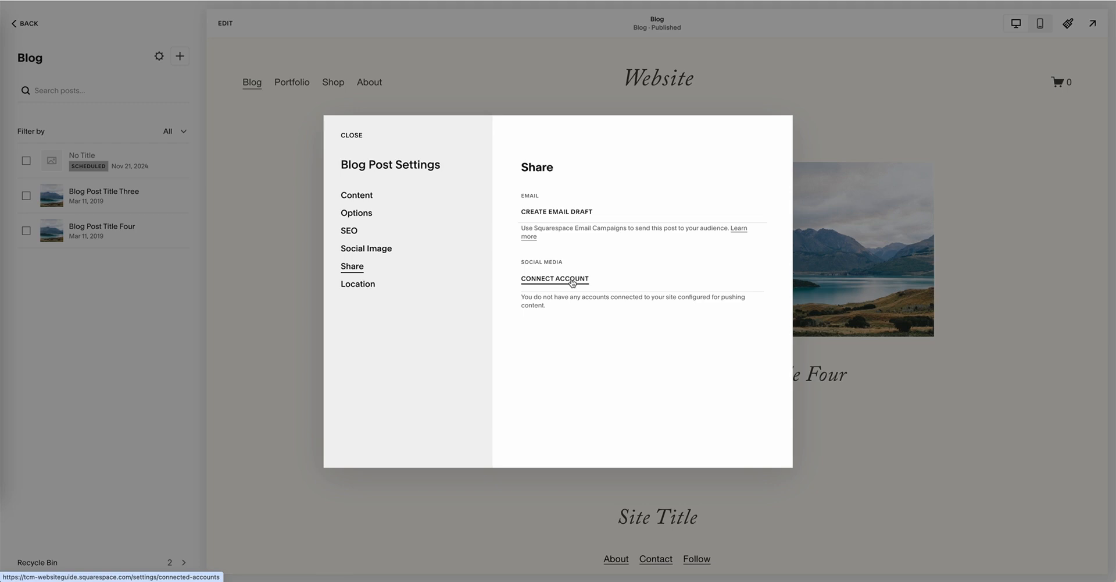
left_click(352, 286)
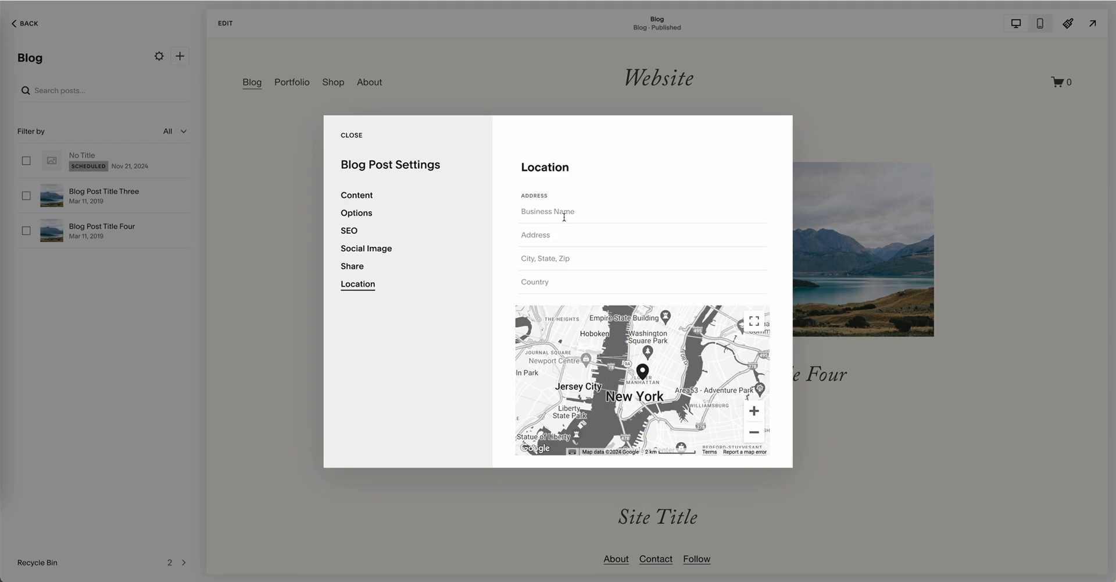
left_click(351, 136)
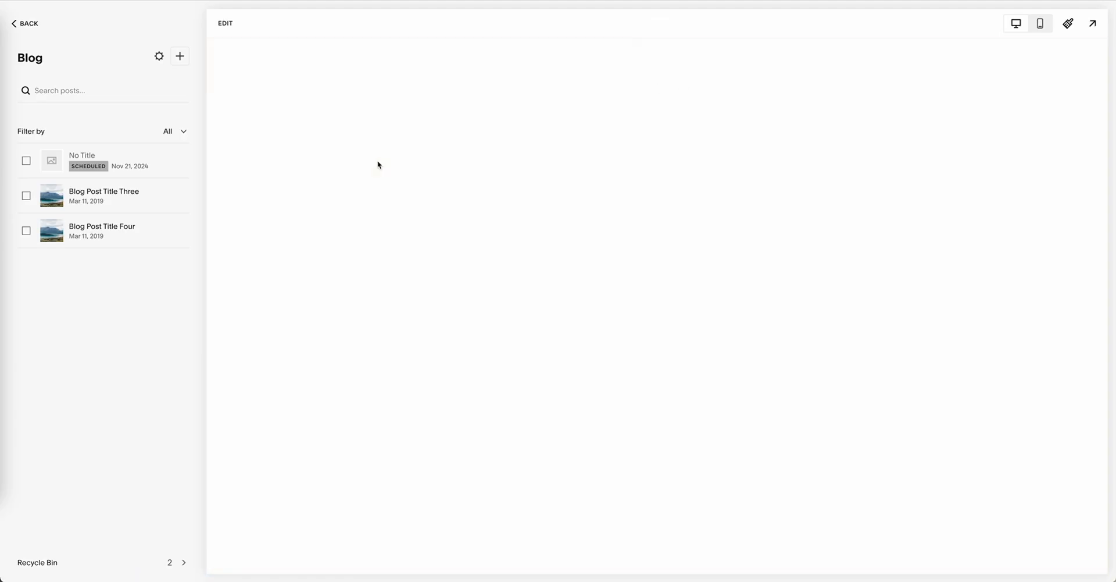
Step: Add a blank section to the Home page above "Learn about our latest pieces." and insert a Summary block in it
scroll(380, 163, "down", 6)
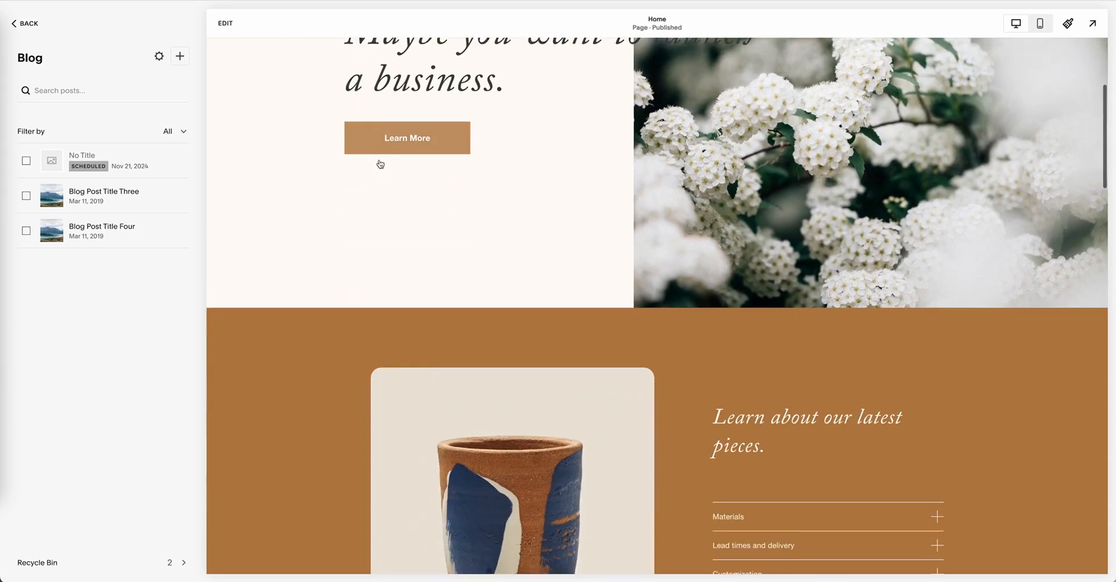
scroll(380, 163, "up", 2)
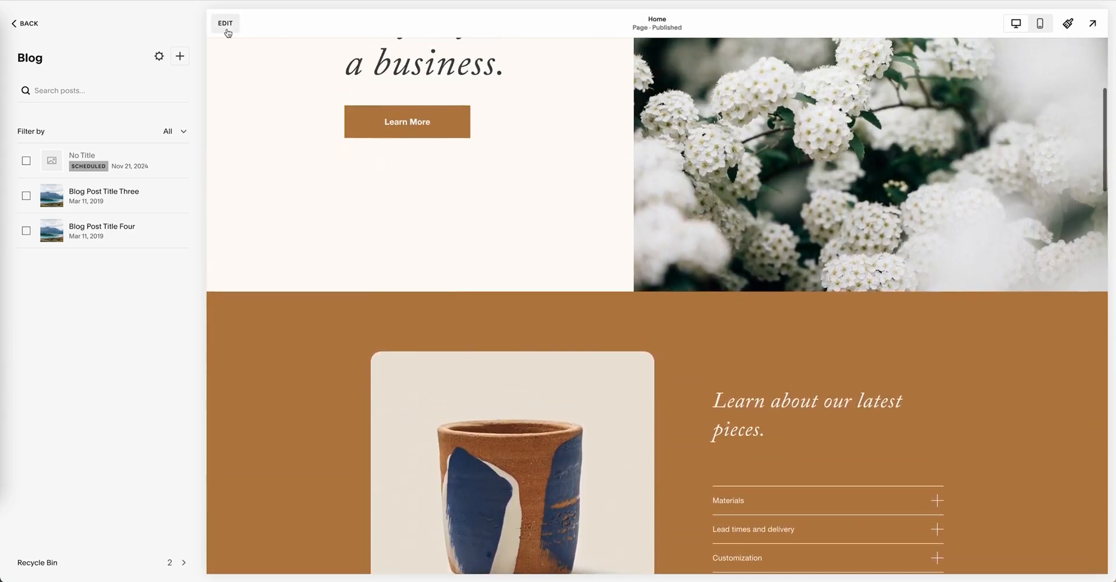
left_click(225, 24)
mouse_move(570, 274)
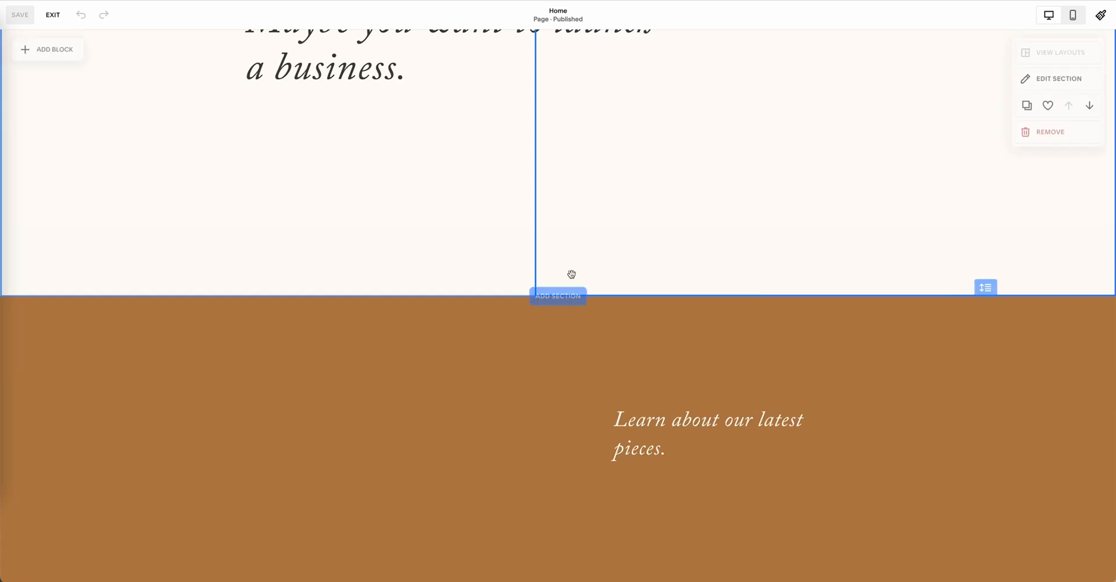
left_click(558, 295)
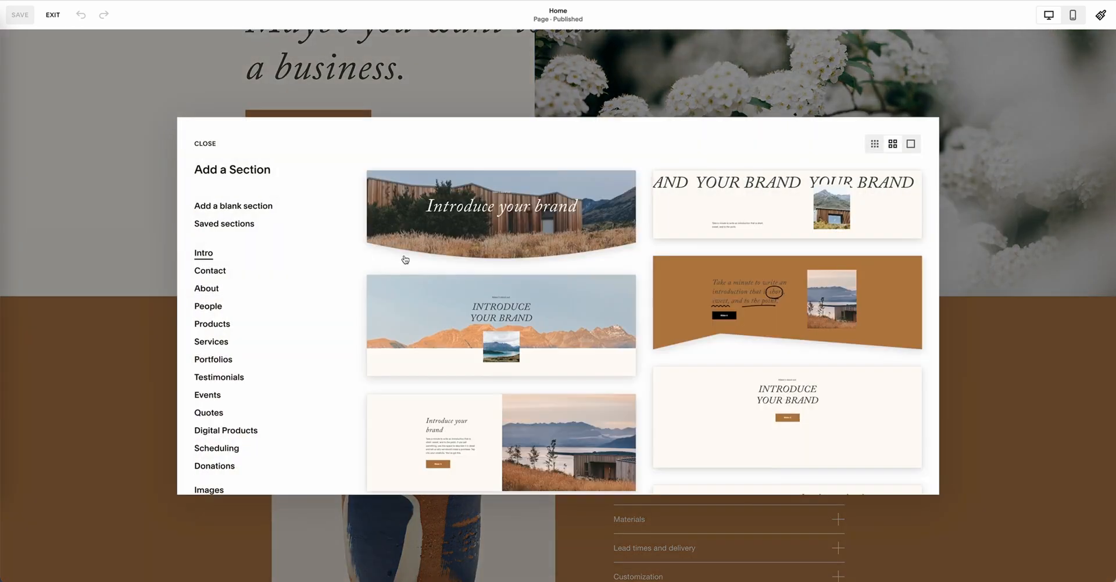
left_click(224, 204)
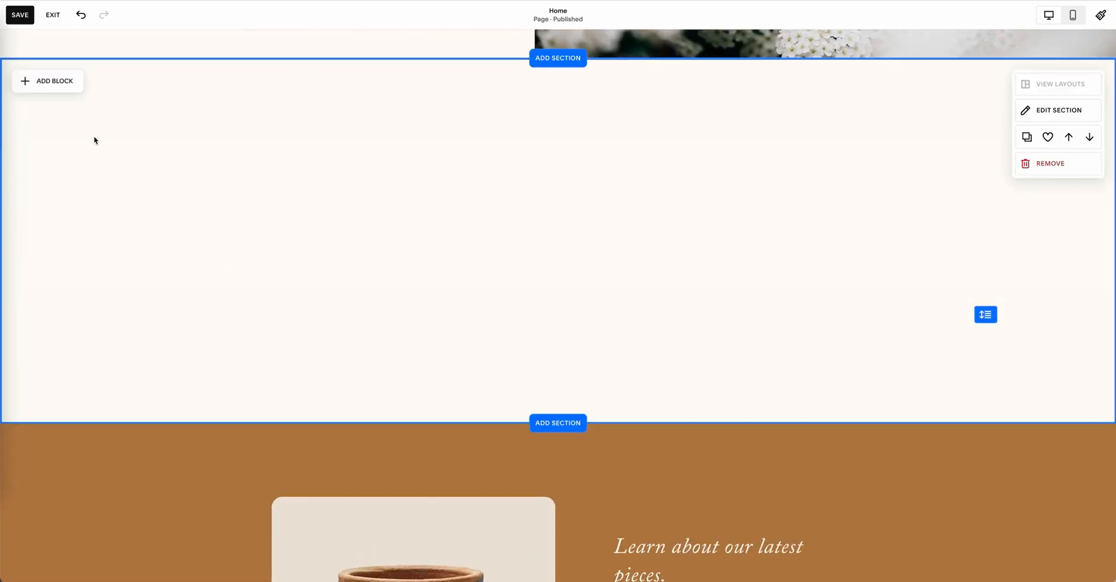
left_click(49, 85)
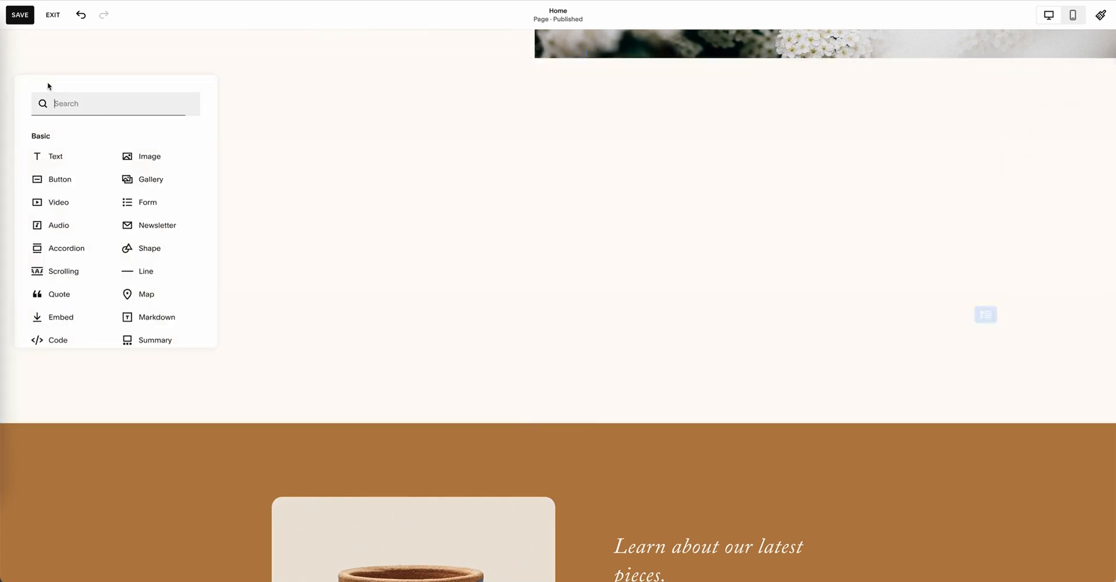
left_click(179, 345)
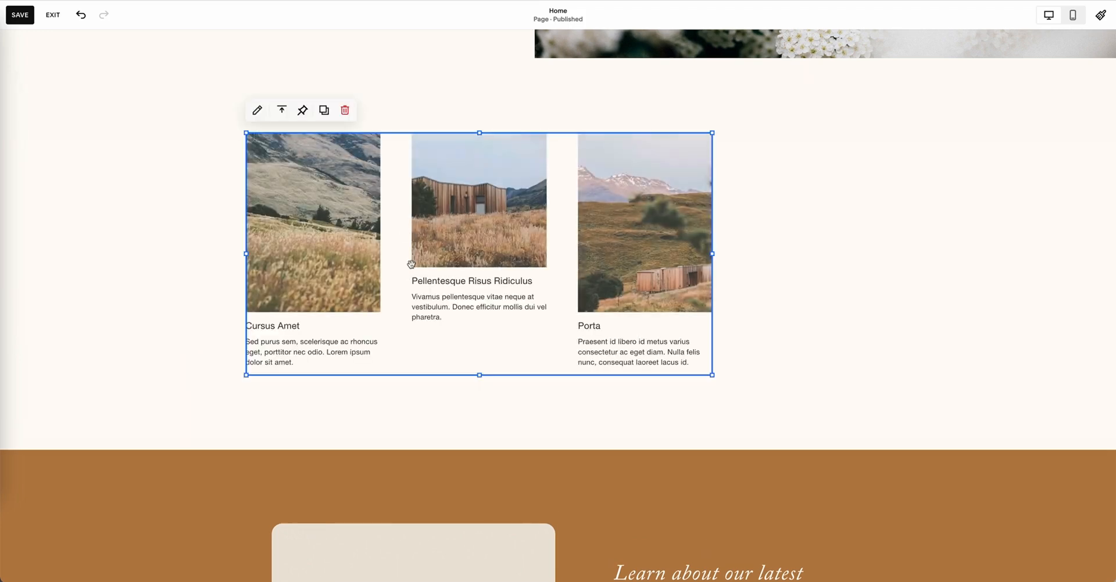
Step: Set the summary block to display the Blog page's posts and centre the block horizontally in the section
left_click(256, 111)
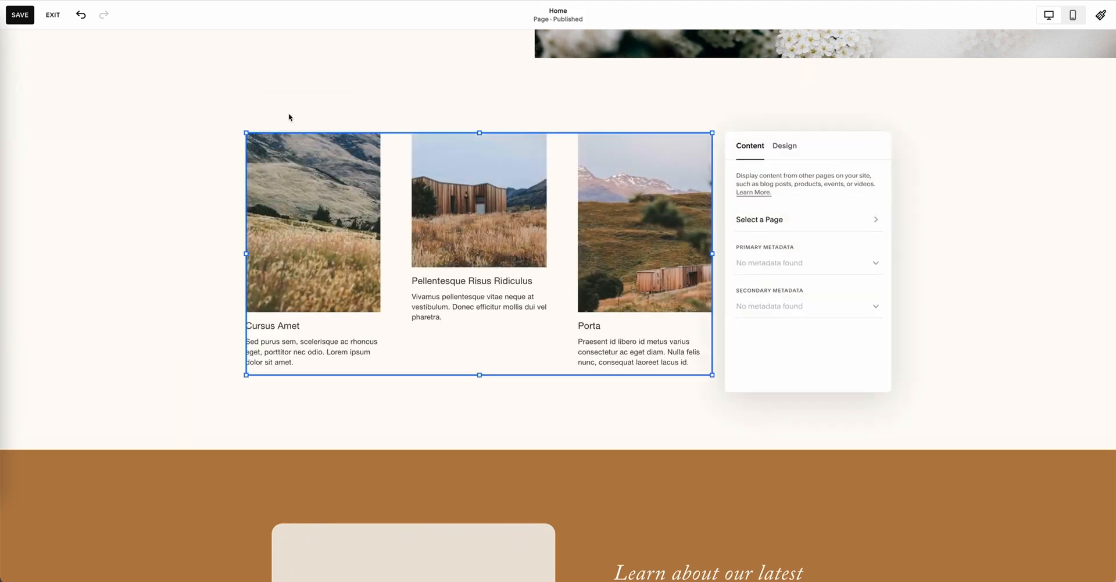
left_click(785, 226)
left_click(875, 197)
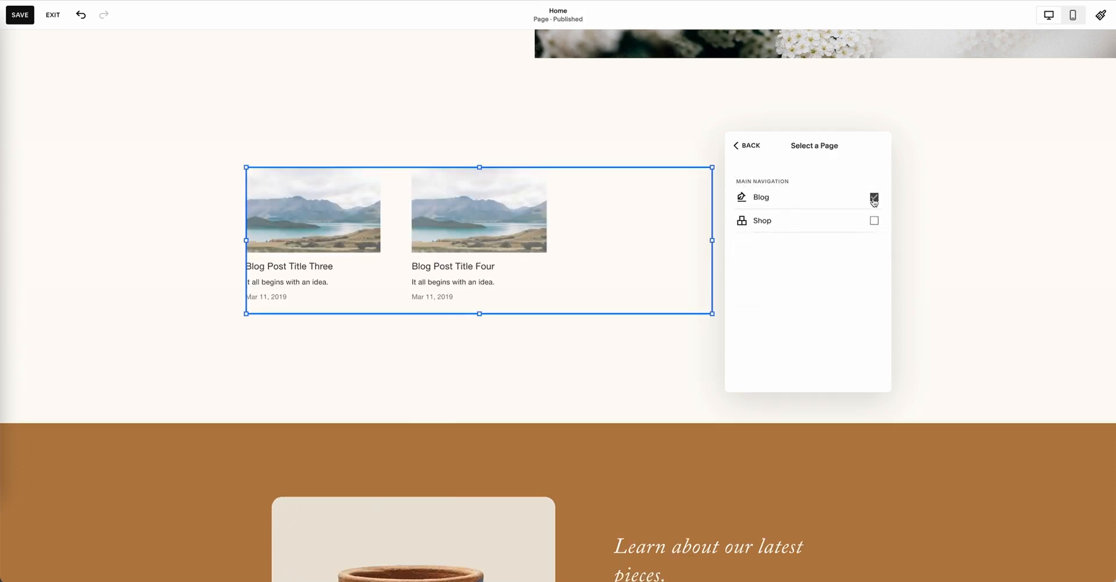
left_click_drag(591, 224, 681, 223)
left_click(763, 141)
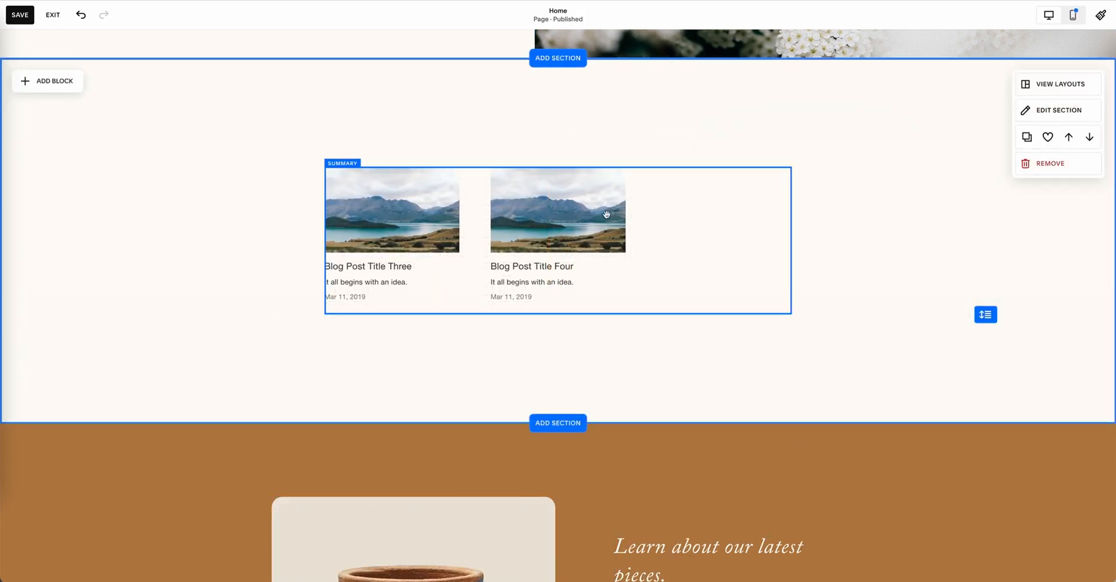
Step: Try the Carousel layout on the summary block and switch its layout to Grid
left_click(568, 280)
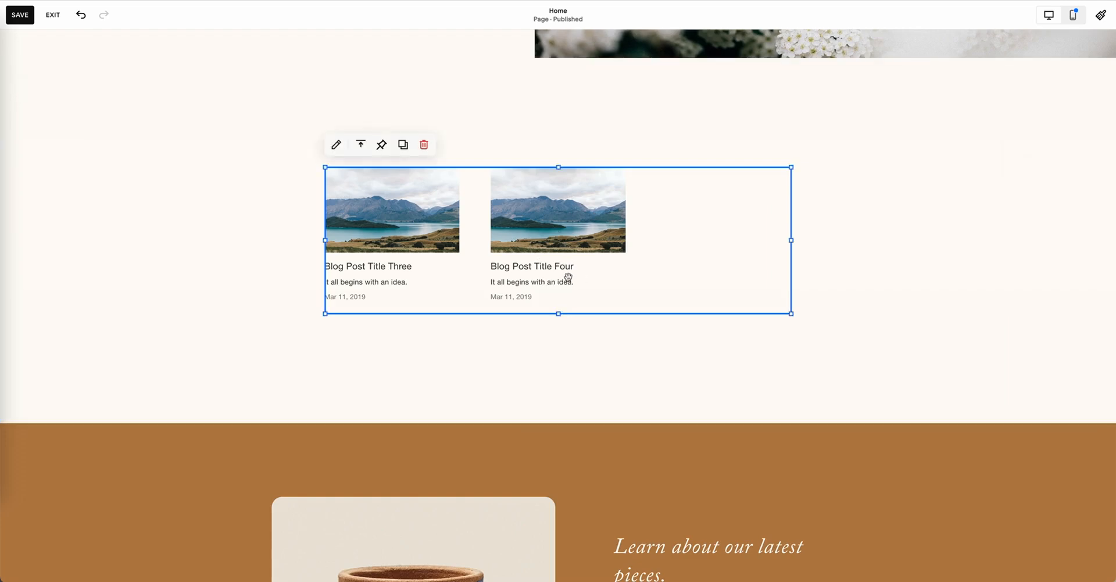
left_click(333, 144)
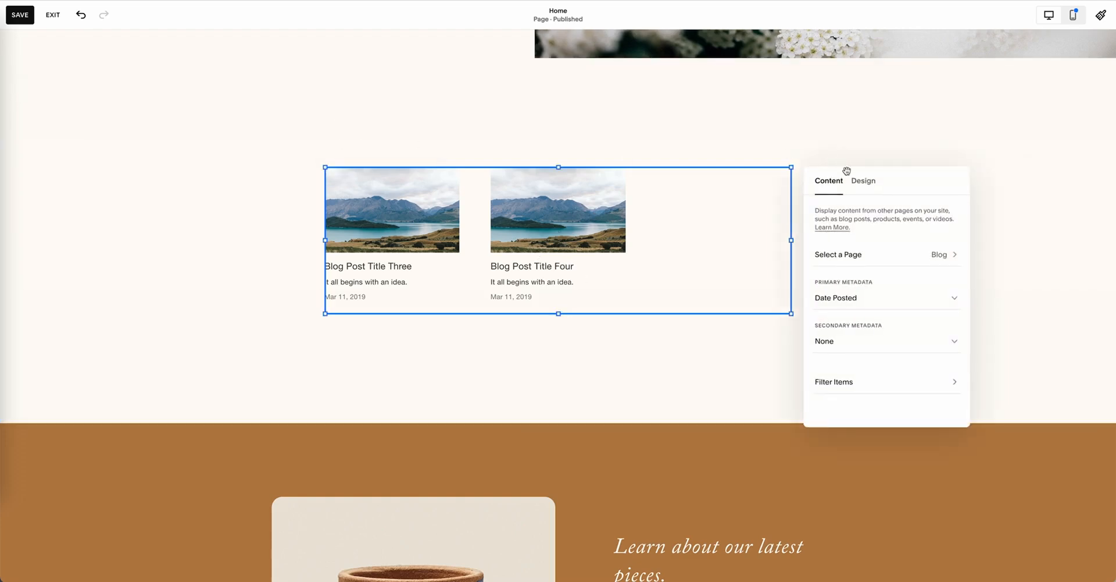
left_click(869, 185)
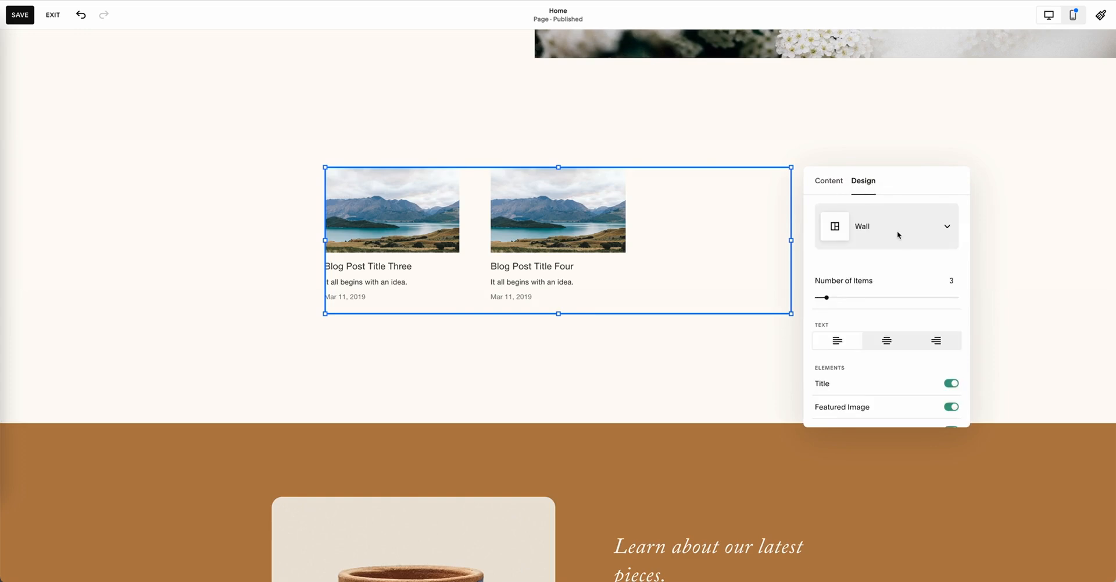
left_click(909, 226)
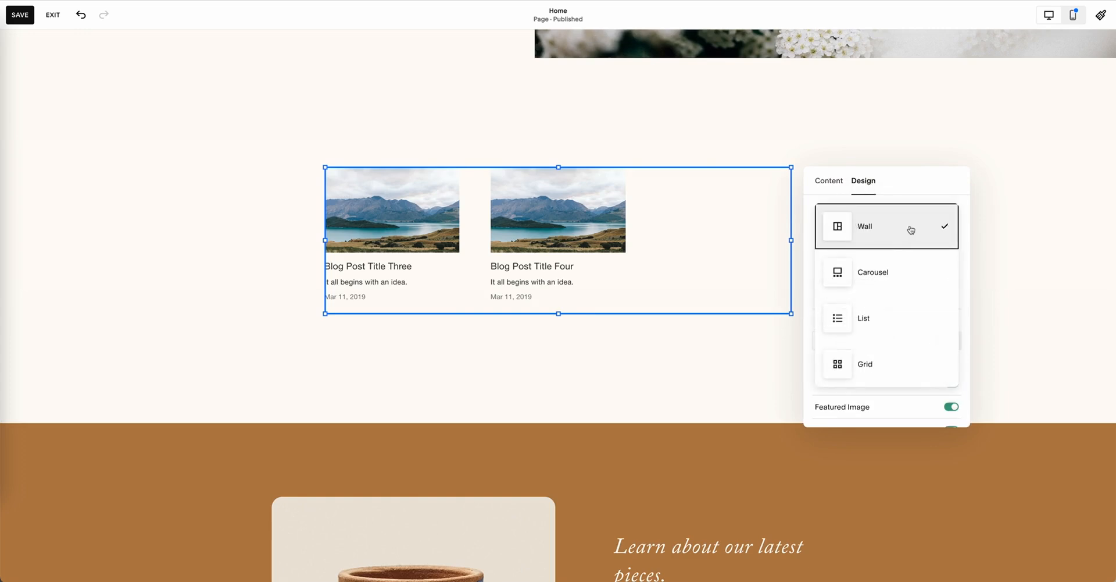
left_click(895, 283)
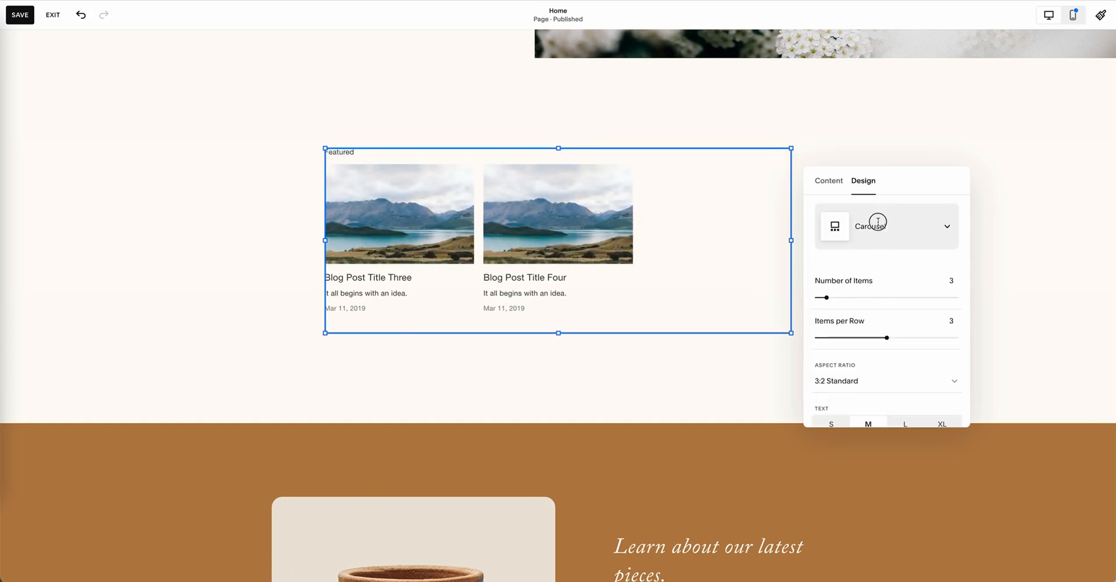
left_click(878, 225)
left_click(880, 315)
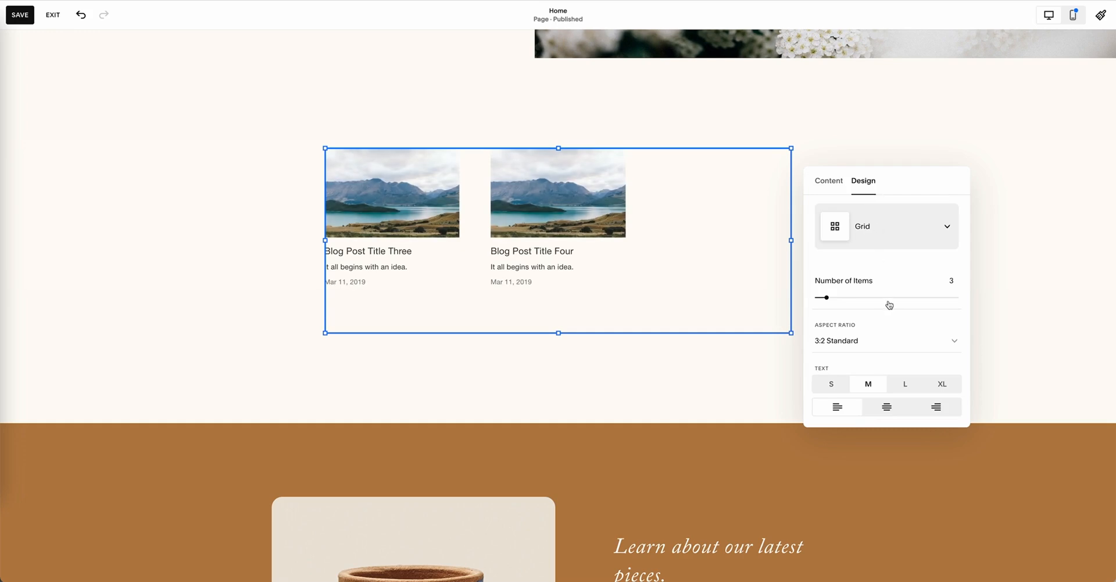
Step: Set the summary block to 4 items with a 1:1 Square aspect ratio and L text size, and review its remaining design options
left_click(878, 340)
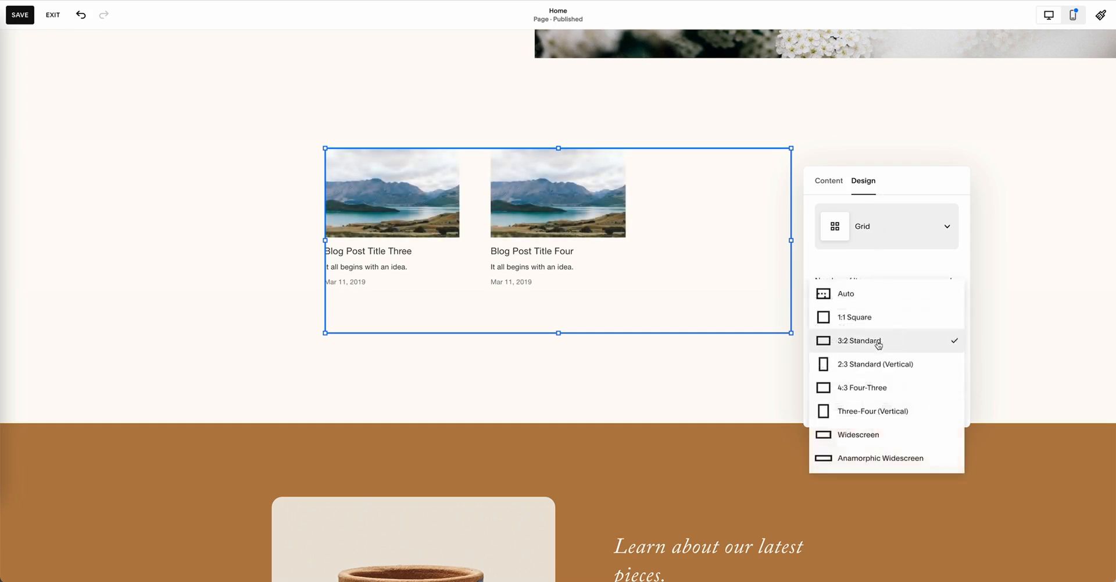
left_click(852, 317)
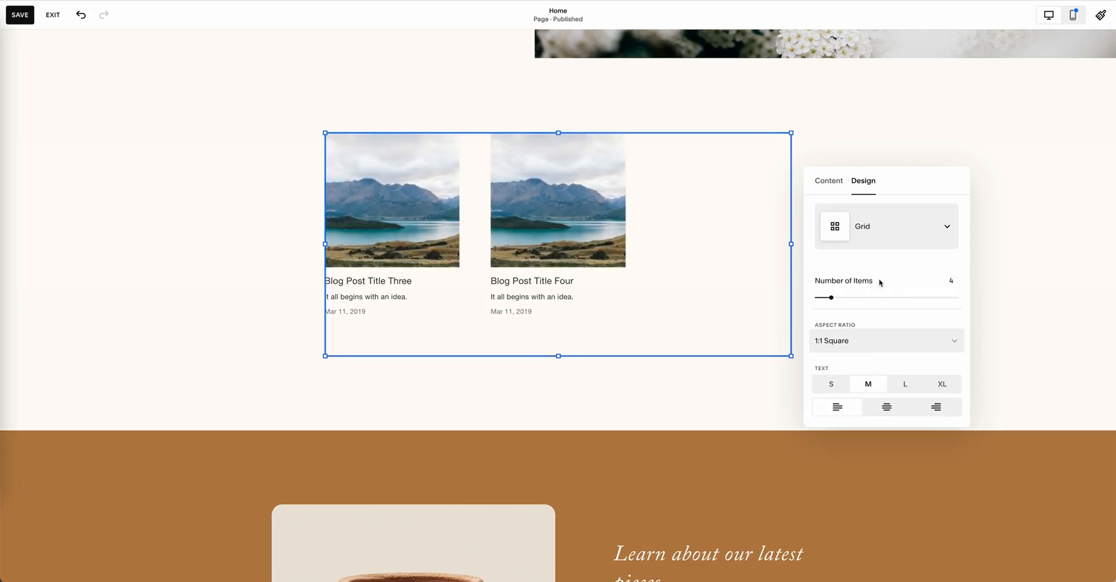
scroll(879, 283, "down", 2)
left_click(903, 293)
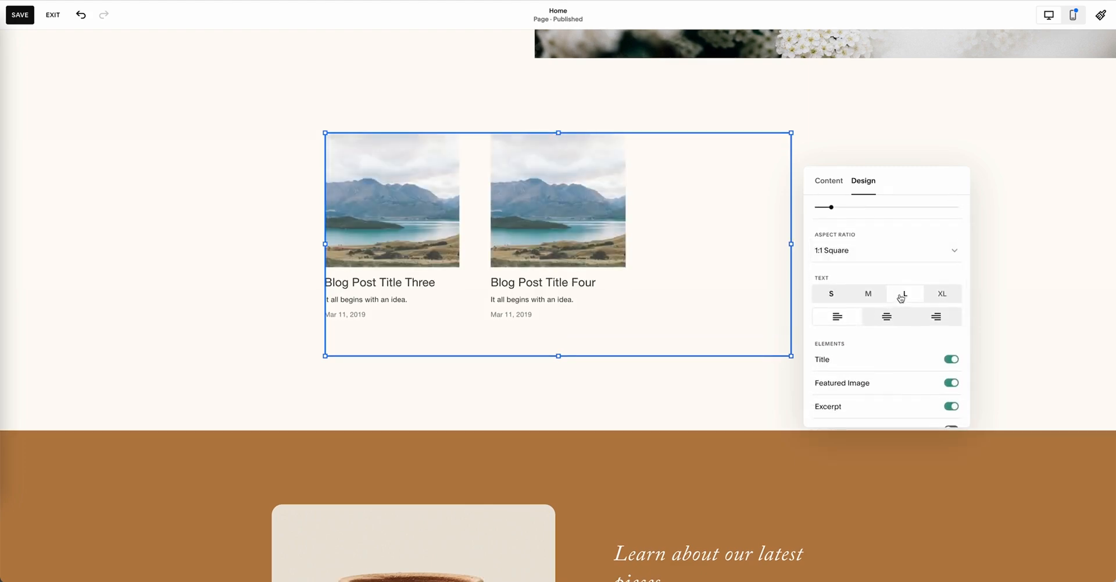
scroll(877, 301, "down", 1)
scroll(877, 301, "down", 5)
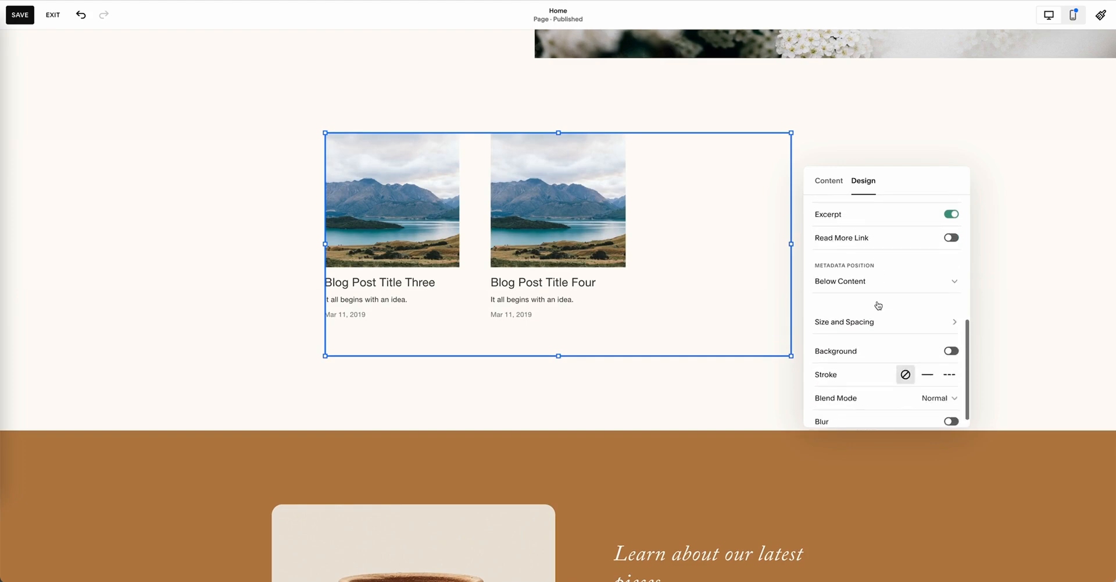
scroll(877, 305, "up", 7)
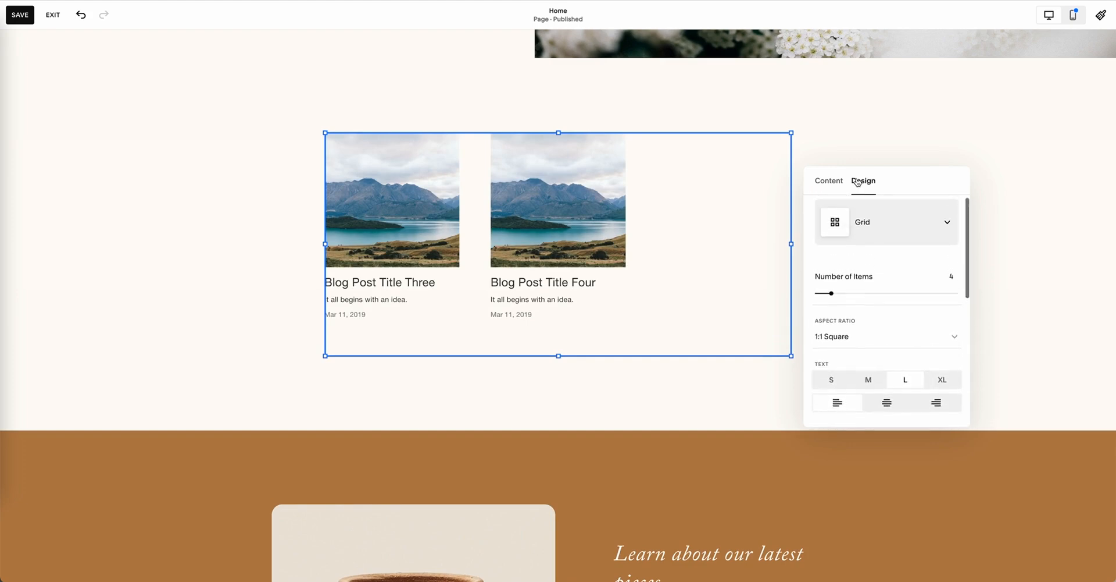
Step: Exit the Home page editor without saving the changes and open the site's Blog page
left_click(838, 123)
left_click(53, 14)
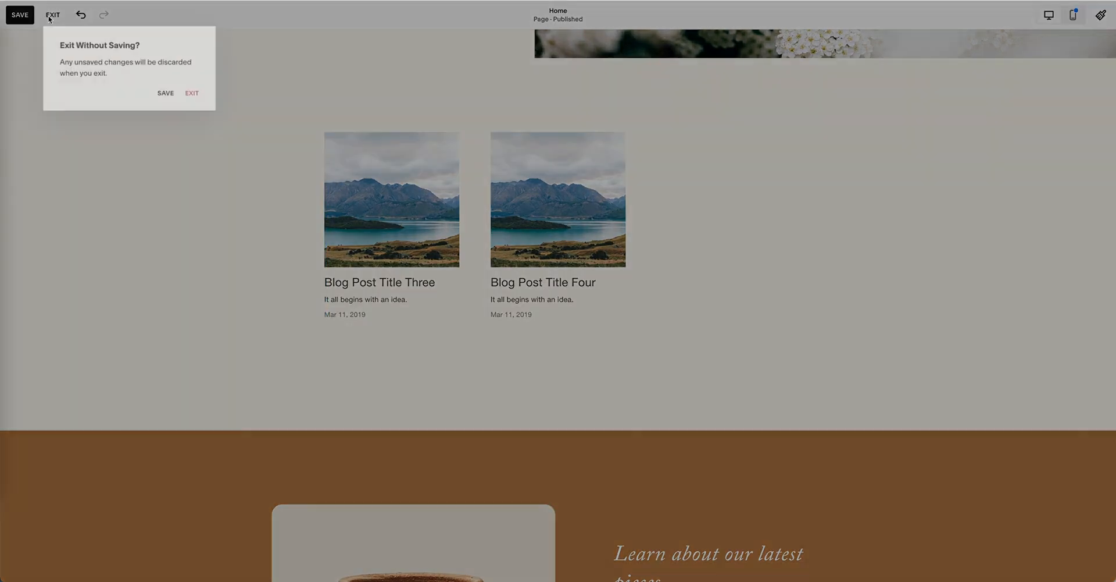
left_click(195, 94)
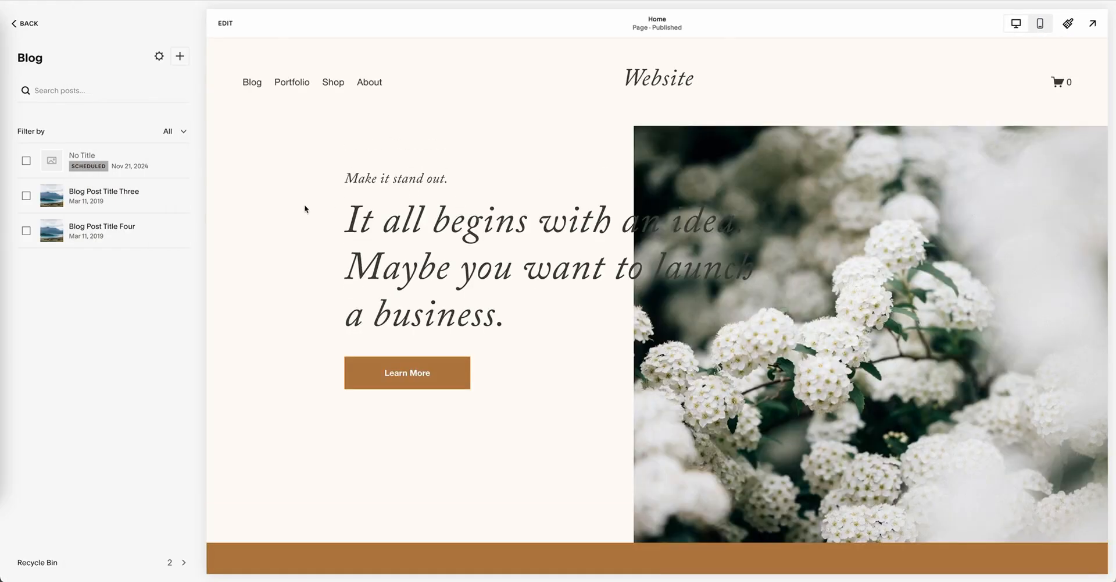
left_click(253, 84)
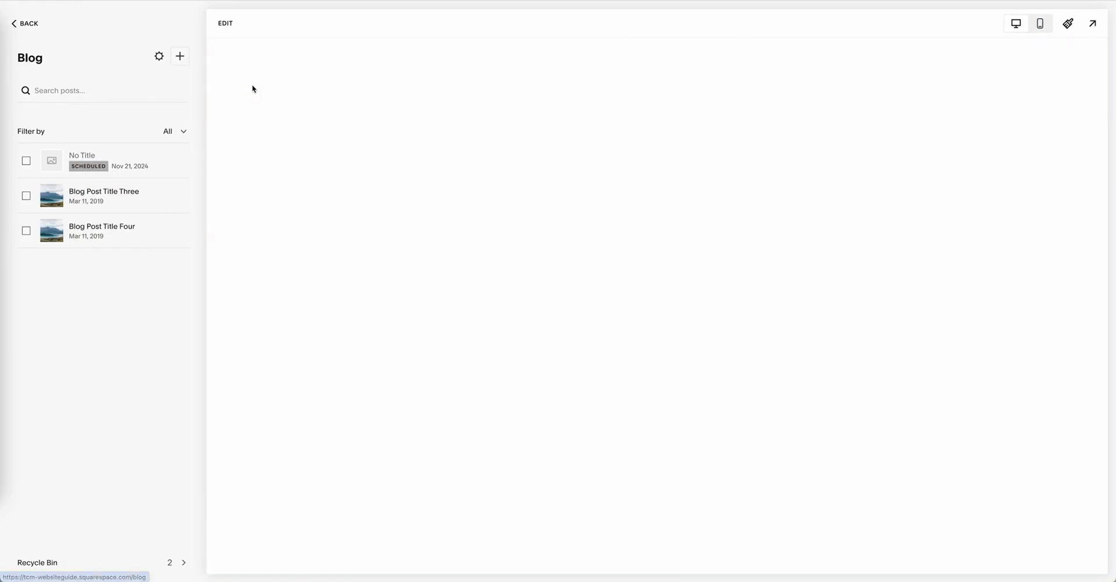
Step: Return to the site's Pages list and check which page types can be added under Not Linked
left_click(24, 23)
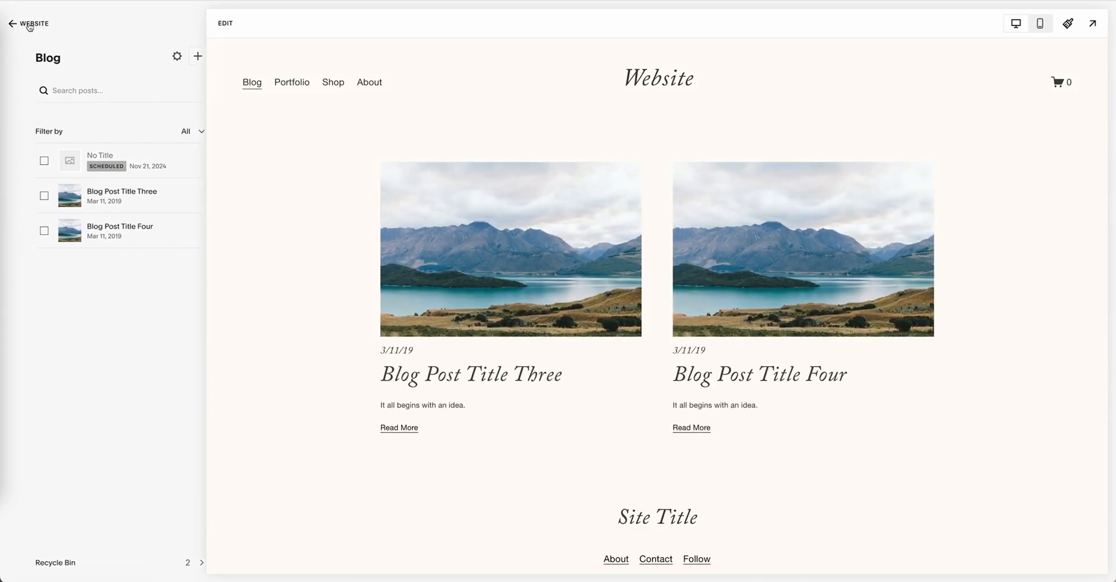
left_click(33, 23)
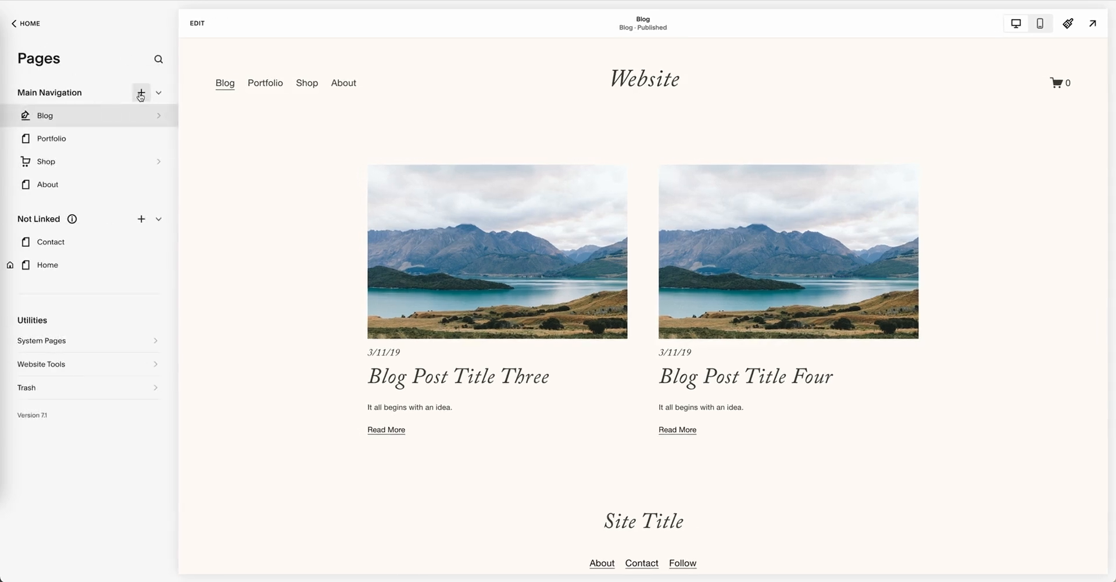
left_click(141, 219)
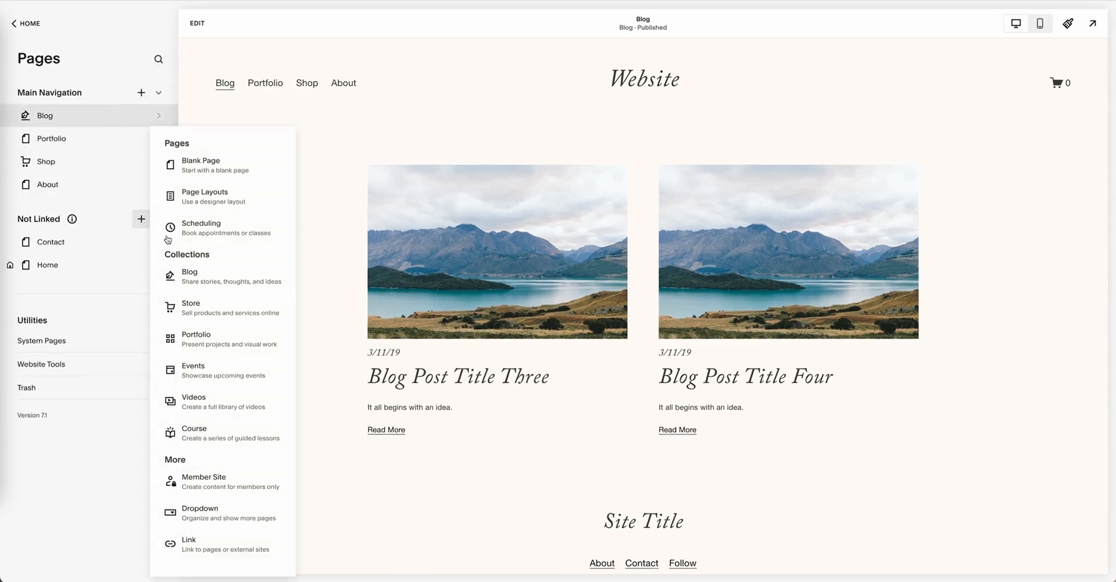
left_click(408, 117)
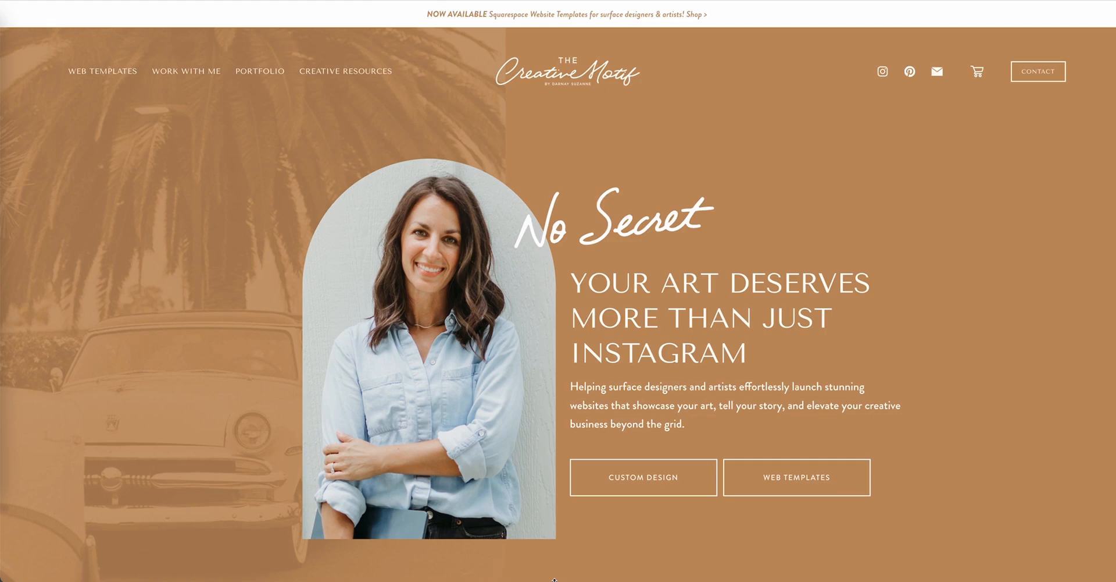
Step: Switch to The Creative Motif website and look through its home page down to the Squarespace templates showcases
scroll(554, 578, "down", 4)
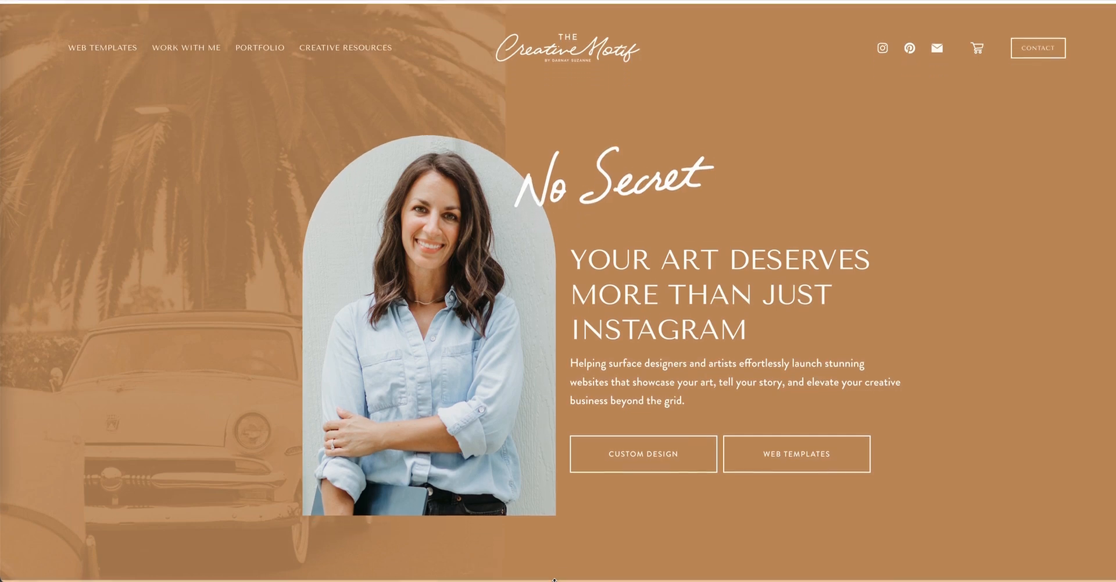
scroll(555, 578, "down", 3)
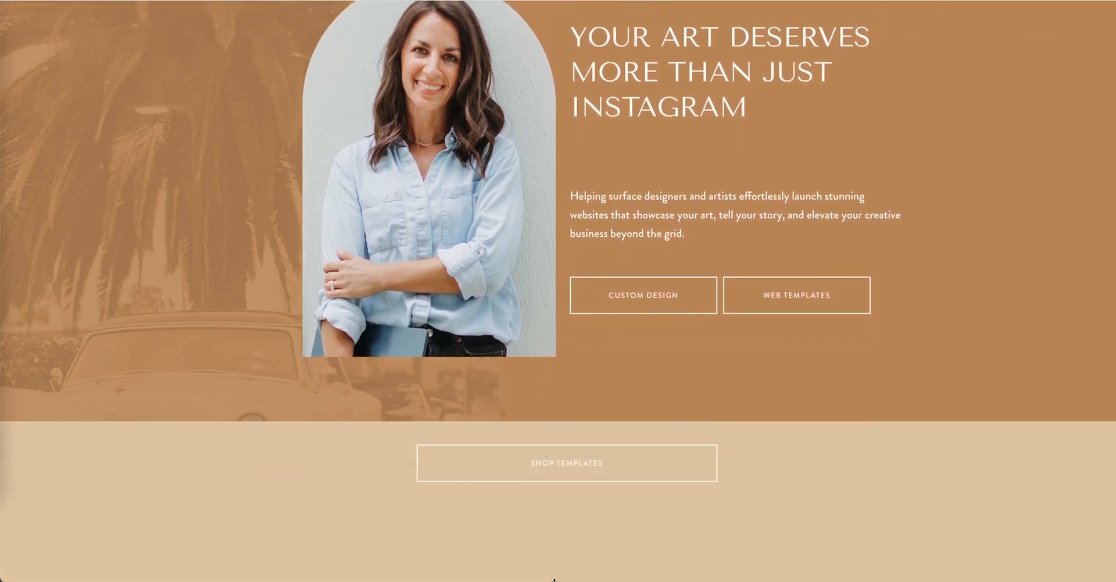
scroll(554, 580, "down", 3)
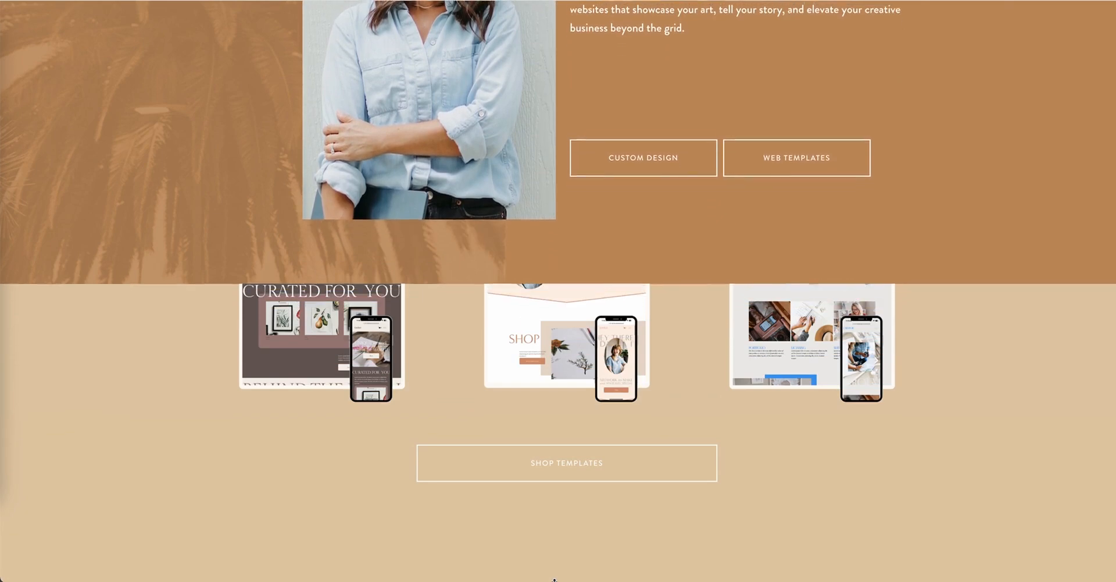
scroll(554, 579, "down", 3)
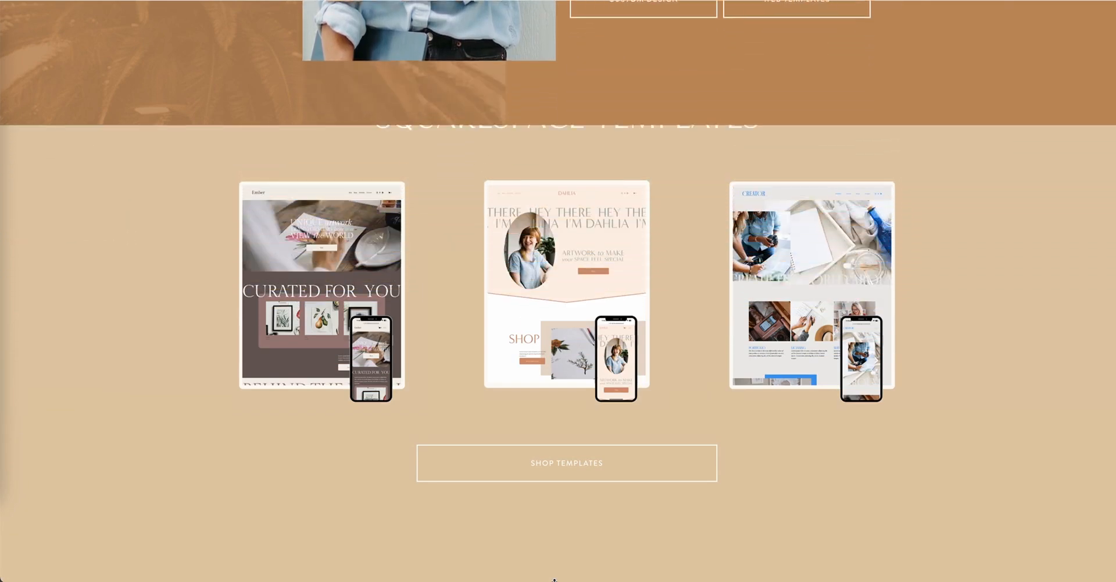
scroll(554, 578, "down", 3)
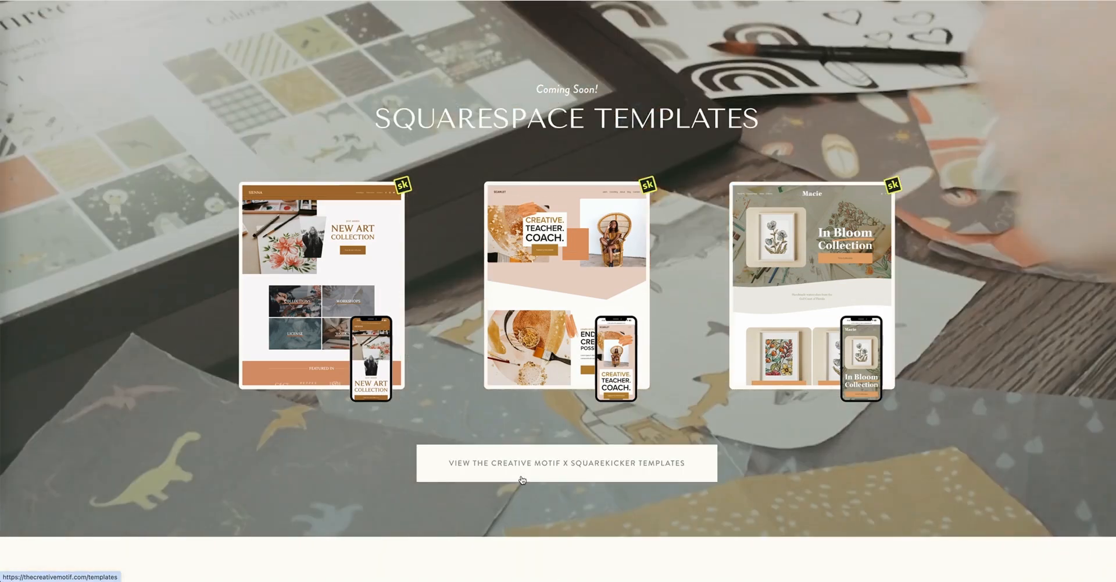
Step: Open The Creative Motif x SquareKicker templates page and examine the Squarespace templates, standout features, FAQ and premium templates
left_click(522, 479)
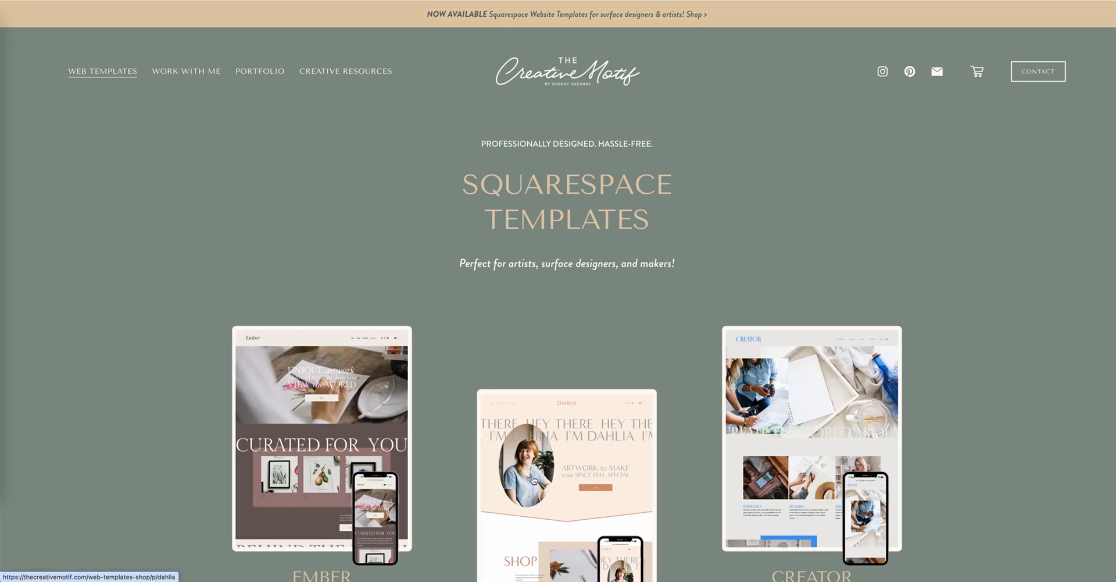
scroll(535, 478, "down", 3)
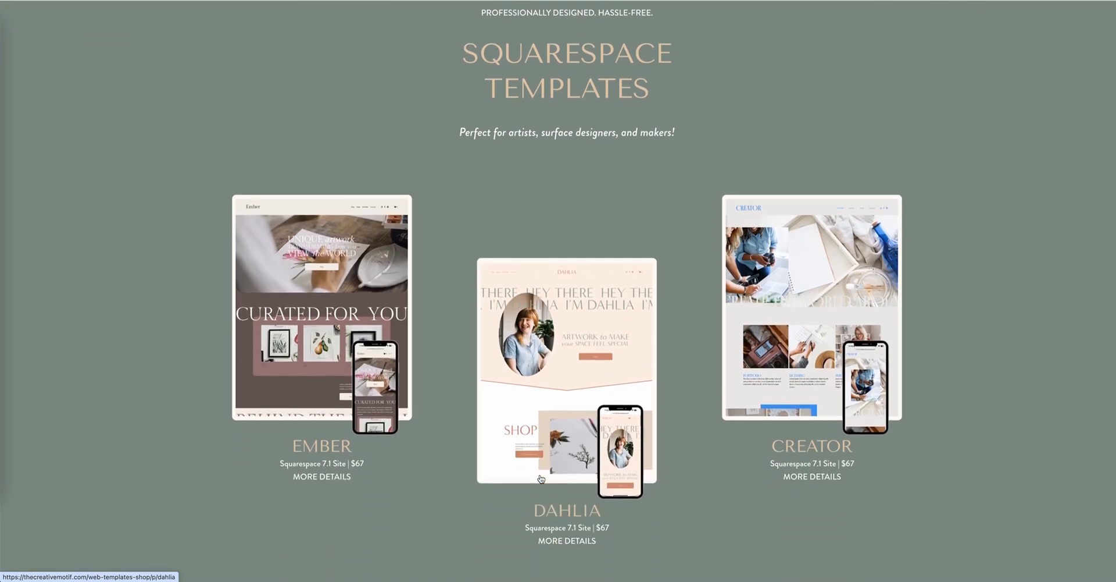
scroll(541, 478, "down", 4)
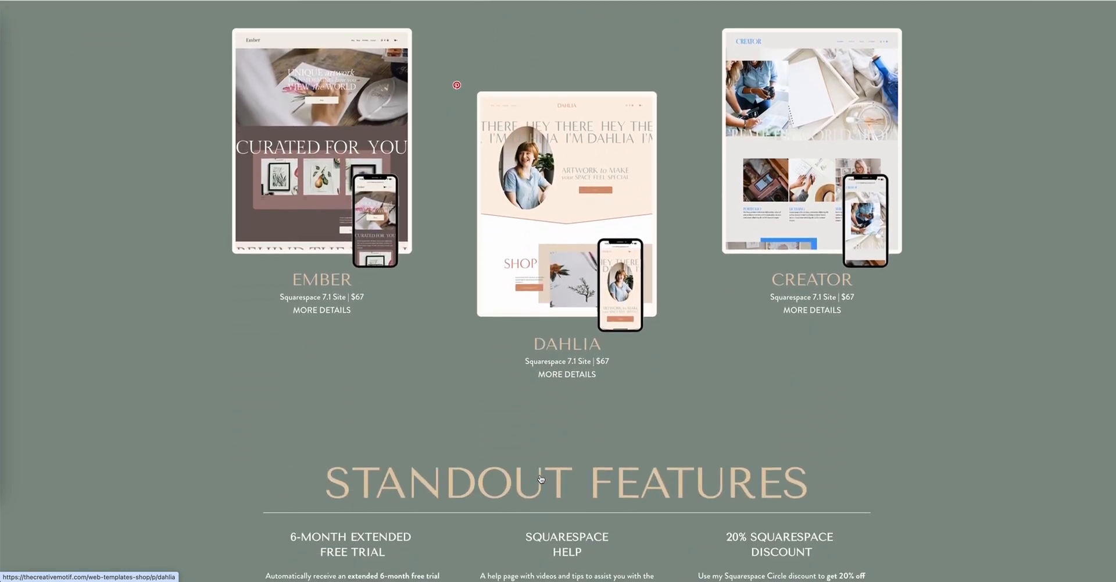
scroll(541, 478, "down", 4)
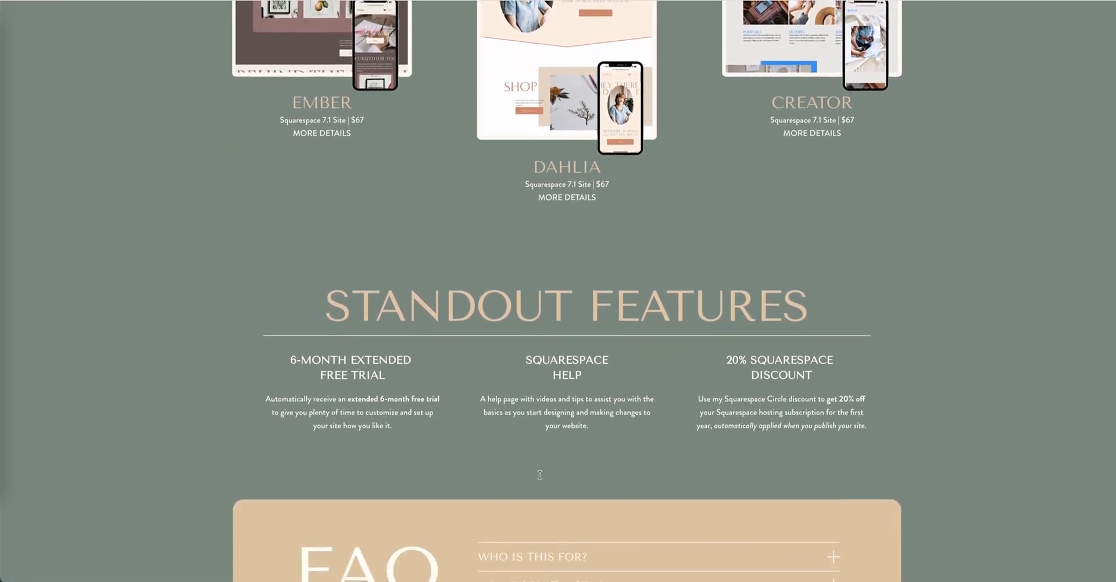
scroll(540, 475, "down", 4)
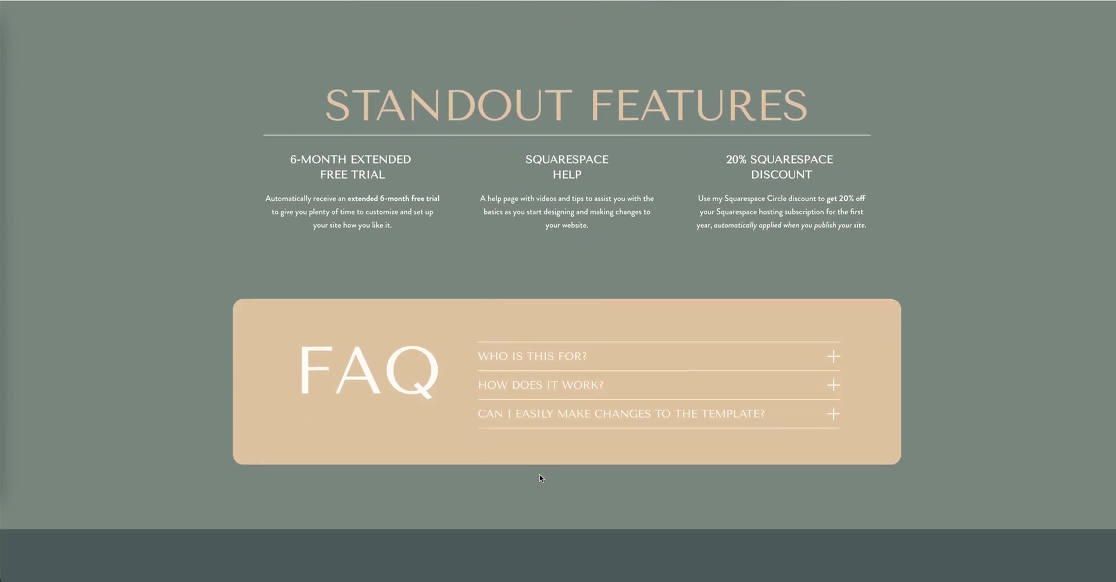
scroll(540, 478, "down", 5)
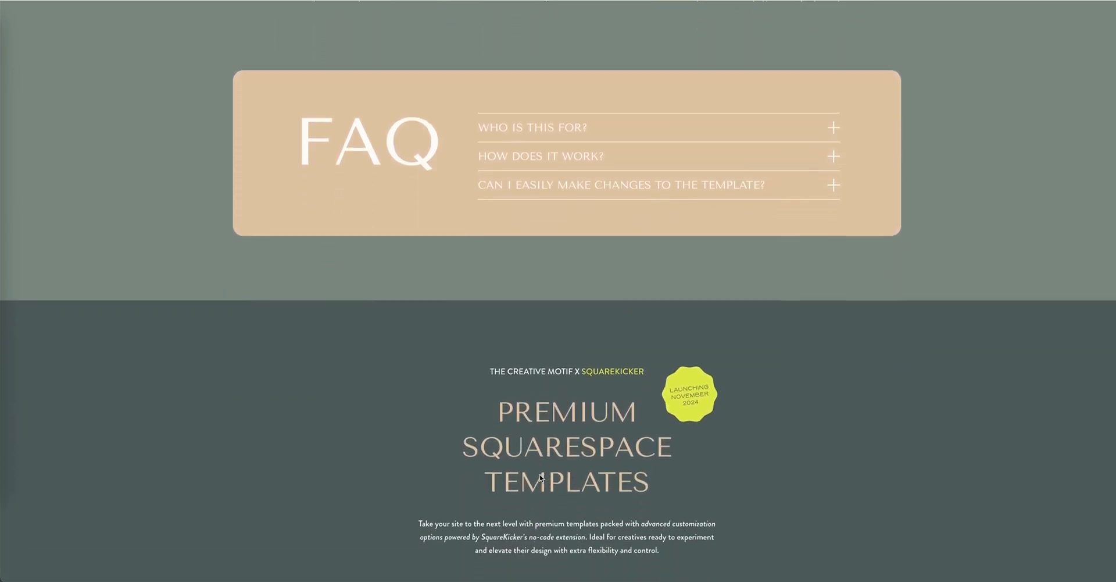
scroll(541, 478, "down", 1)
scroll(540, 474, "down", 5)
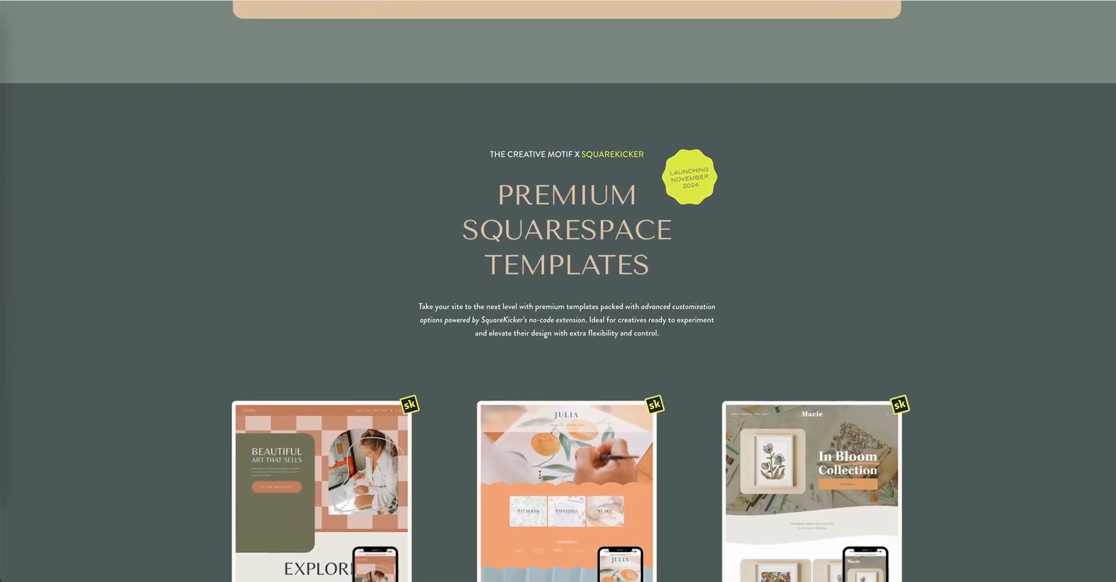
scroll(540, 478, "down", 6)
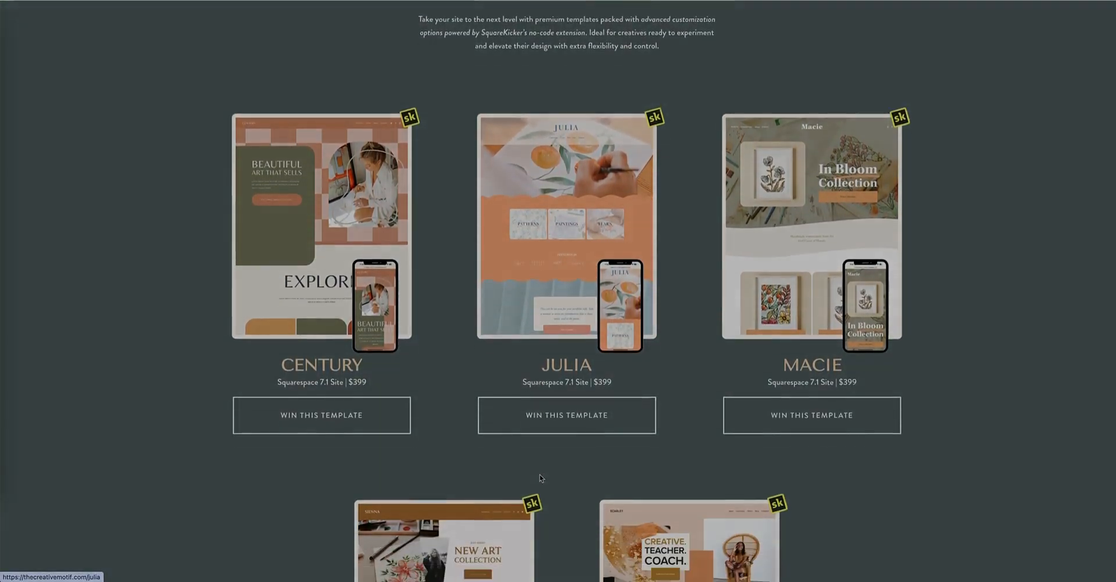
scroll(542, 478, "down", 5)
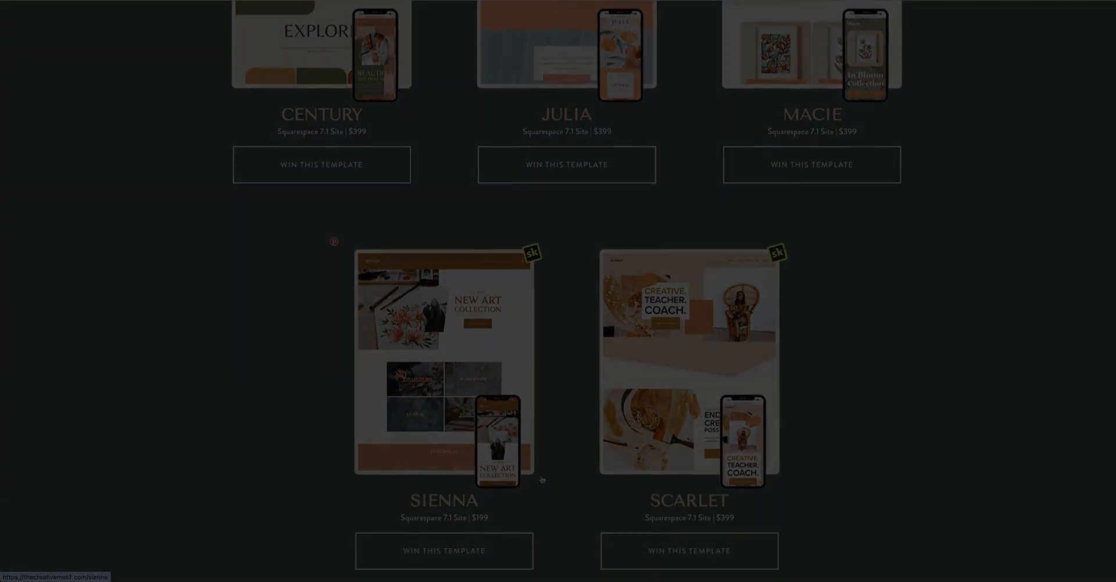